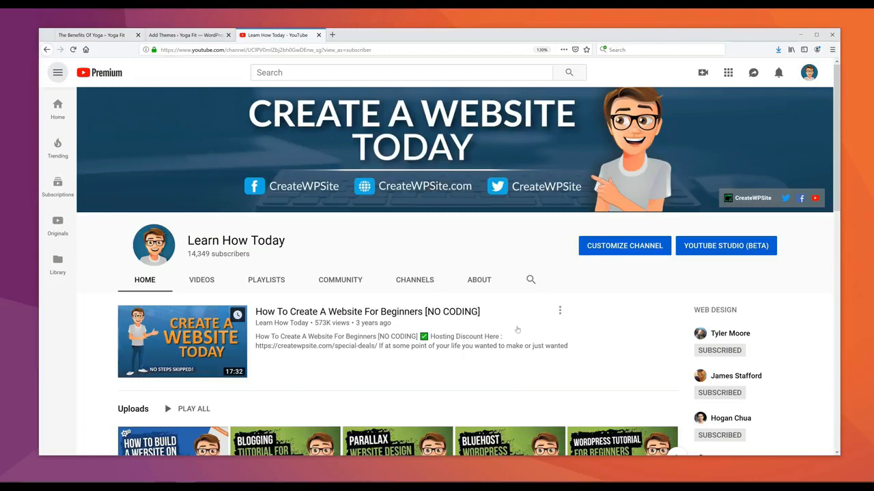
- Open createwpsite.com/promo-deal in a new browser tab and follow the GoDaddy coupon's hosting offer
key("ctrl+t")
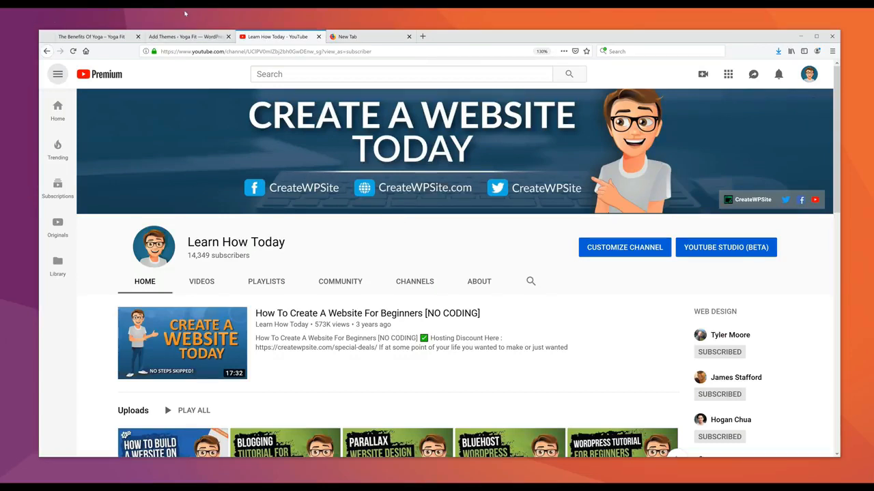
left_click(355, 36)
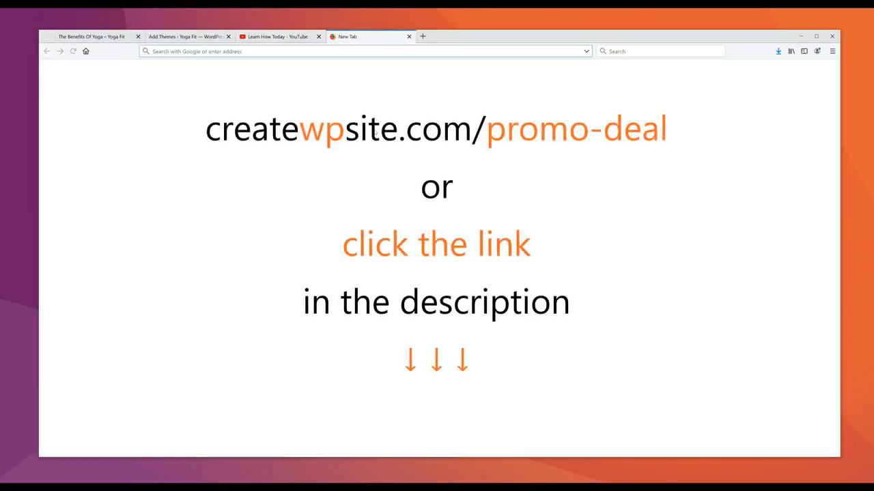
type("https://createwpsite.com/promo-deal/")
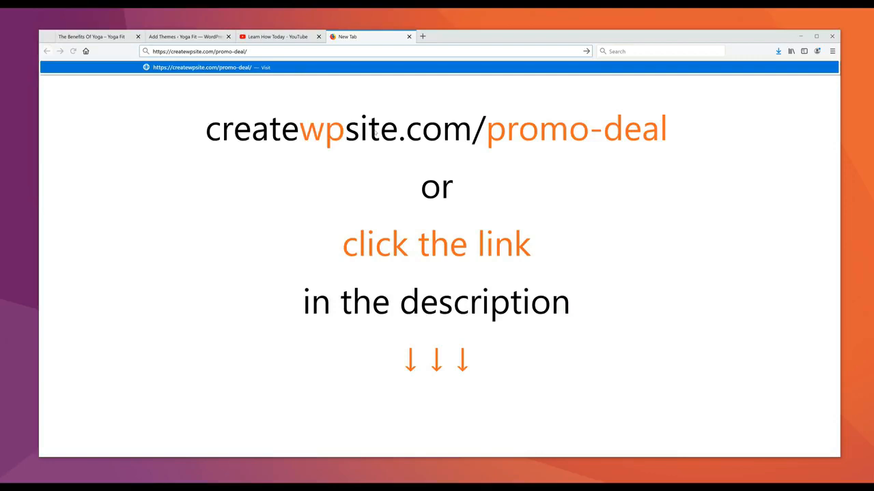
key("Return")
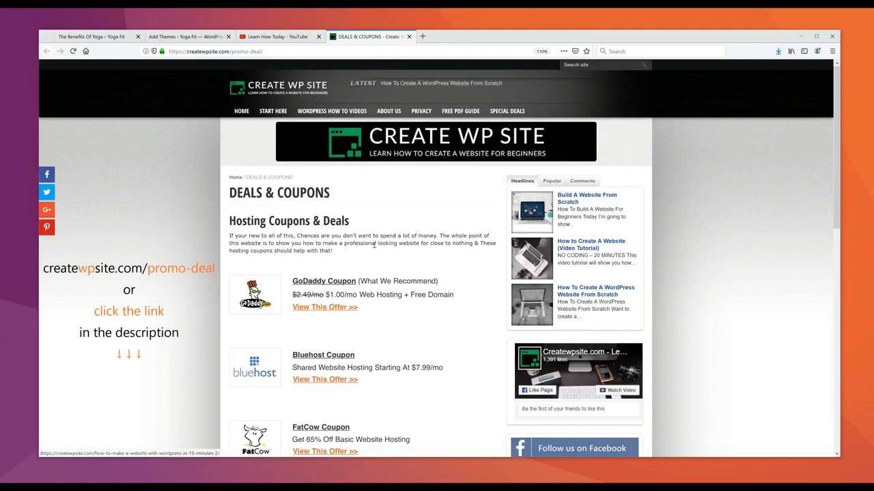
left_click(342, 307)
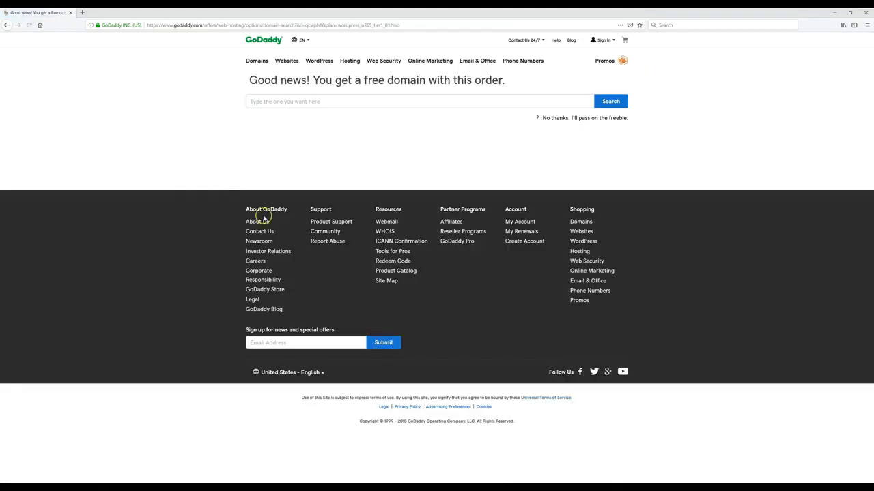
- Search for the free domain TheBreadAndButterShop.com and select it for the hosting order
left_click(327, 103)
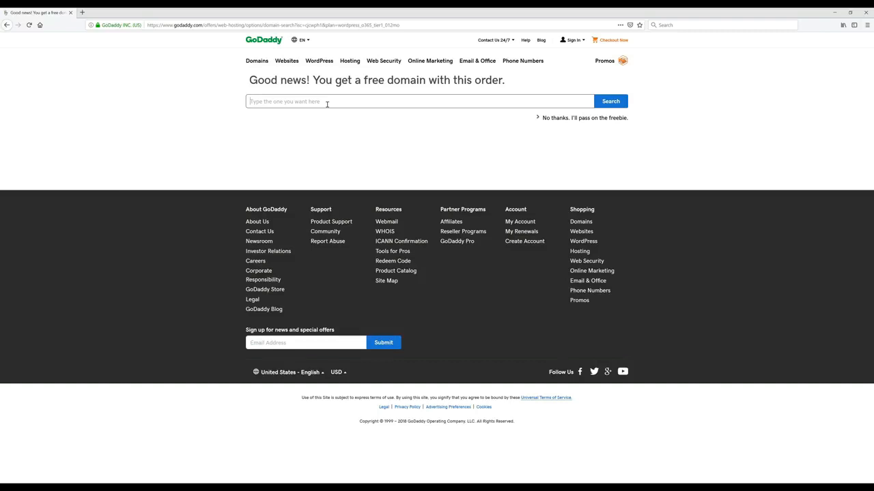
type("TheBreadAndButterShop.com")
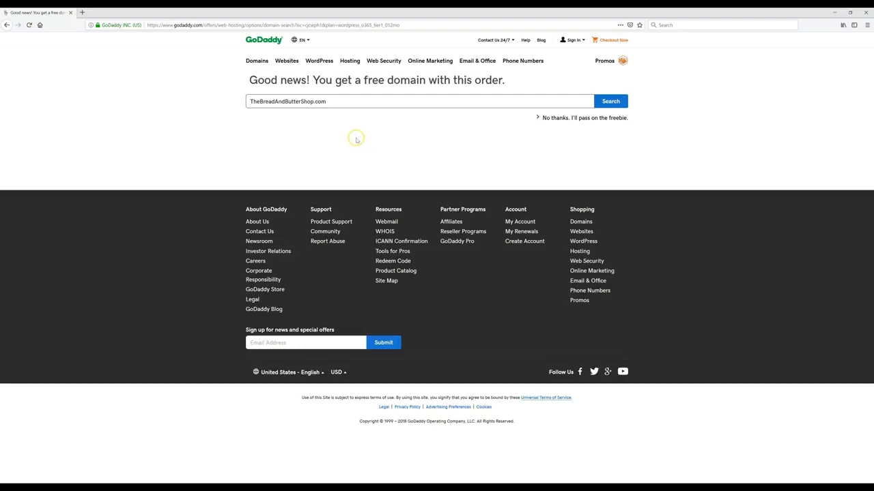
left_click(616, 102)
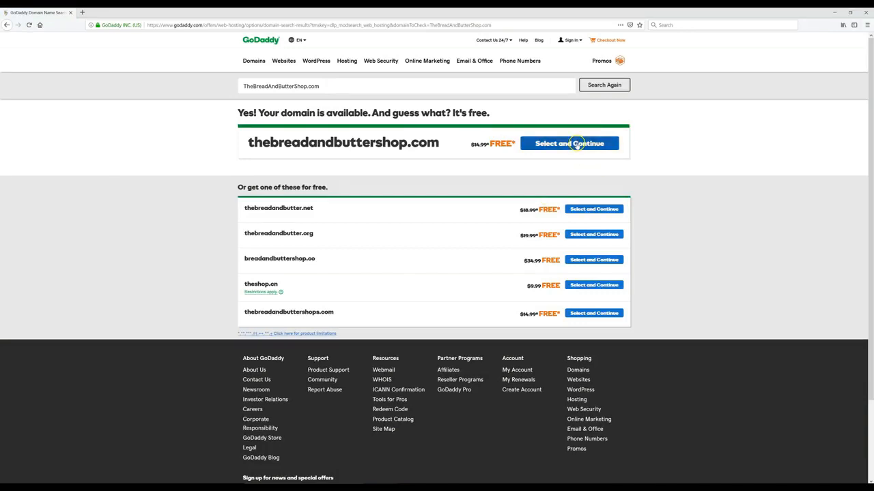
left_click(577, 143)
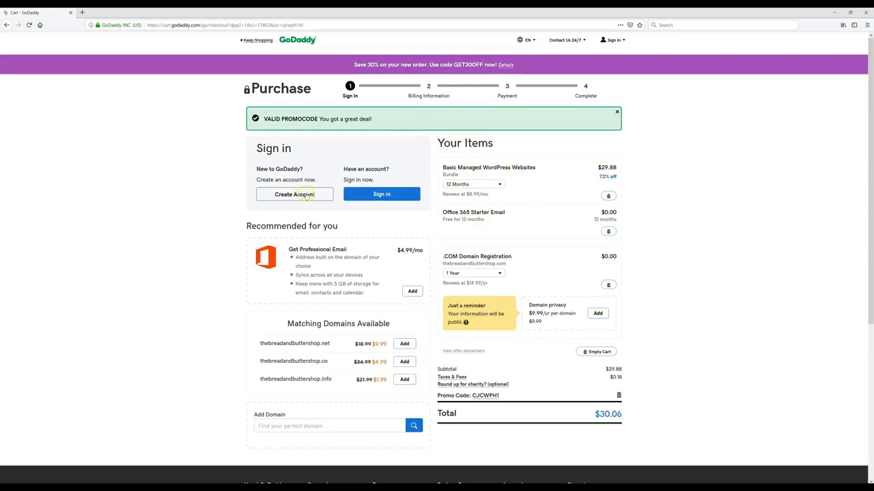
- Create a new GoDaddy account with the e-mail, username, password and support PIN, completing the security challenge
left_click(304, 196)
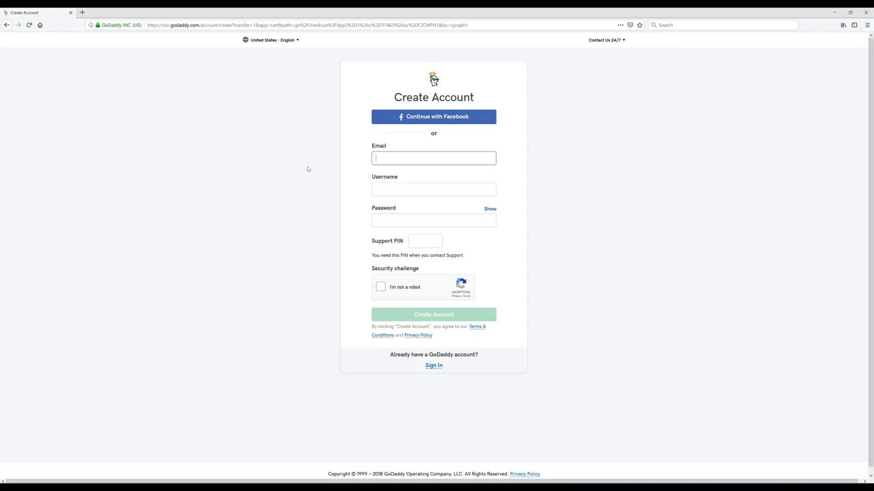
left_click(423, 190)
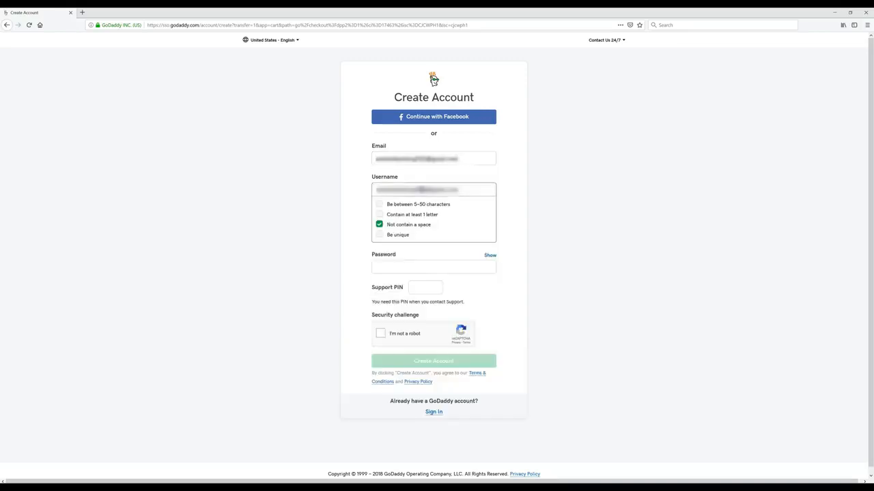
triple_click(424, 190)
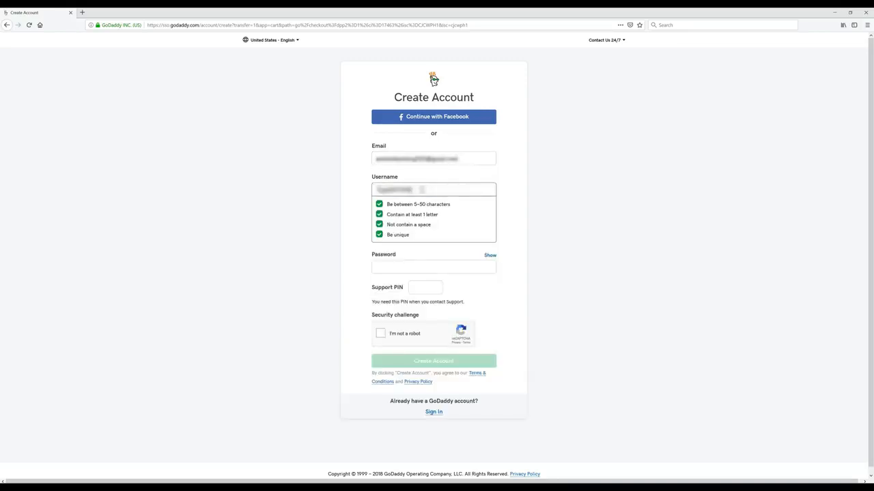
left_click(410, 221)
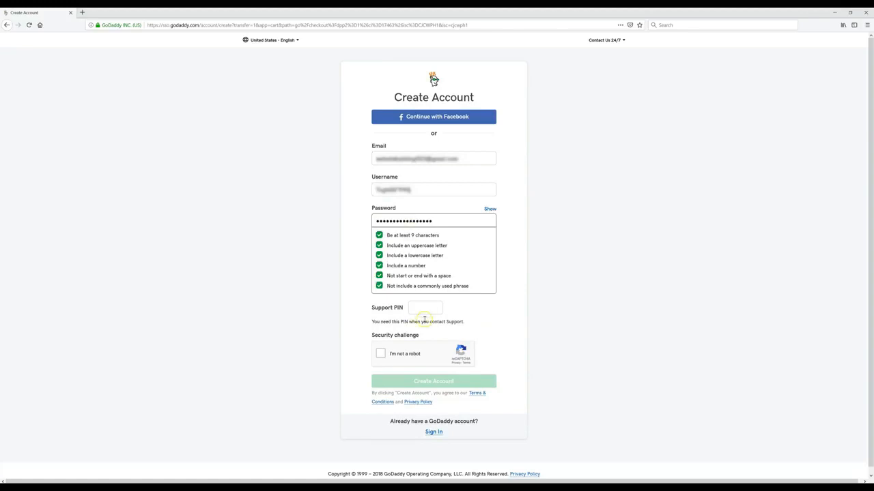
left_click(426, 308)
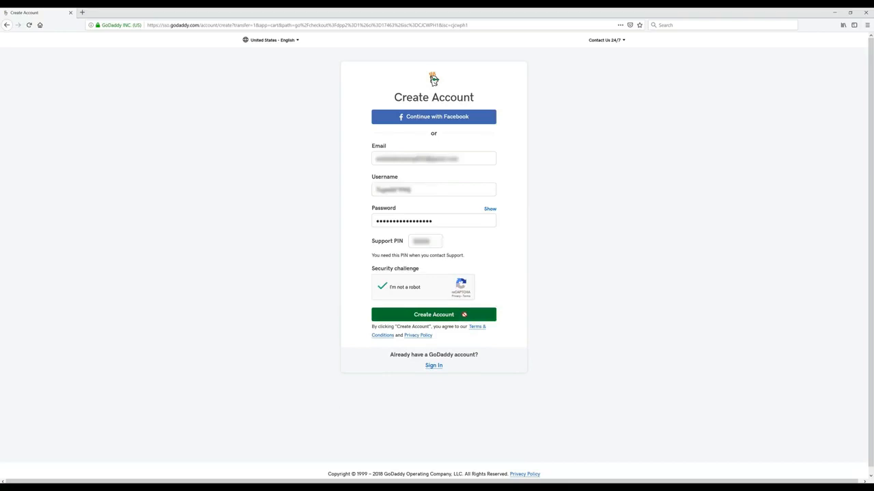
left_click(465, 316)
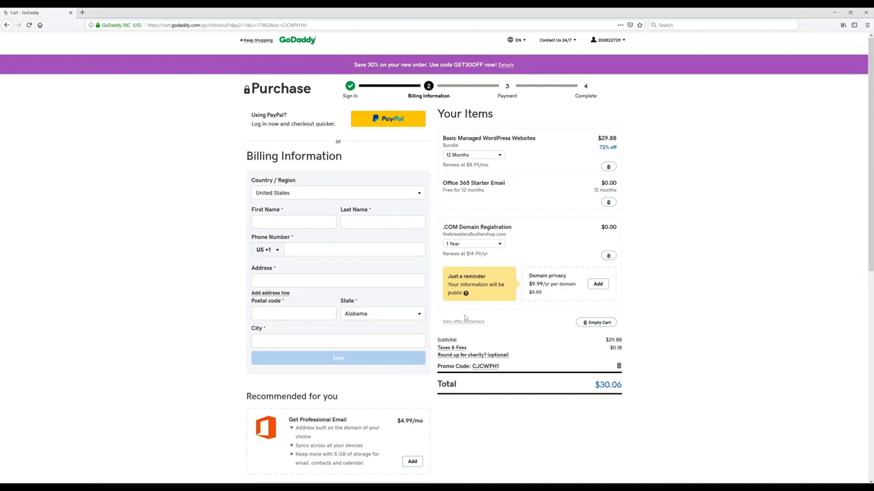
- Fill in and save the billing information with the customer's name, phone number and full postal address
left_click(309, 218)
key("Tab")
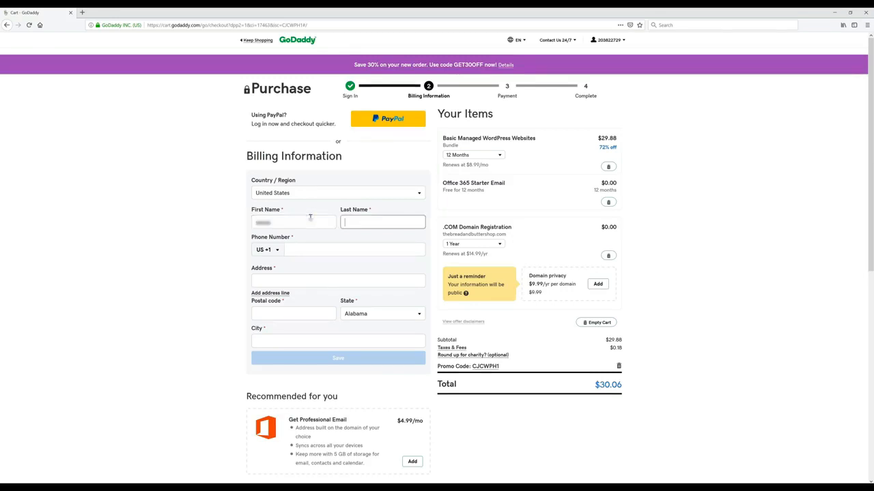
type("beck")
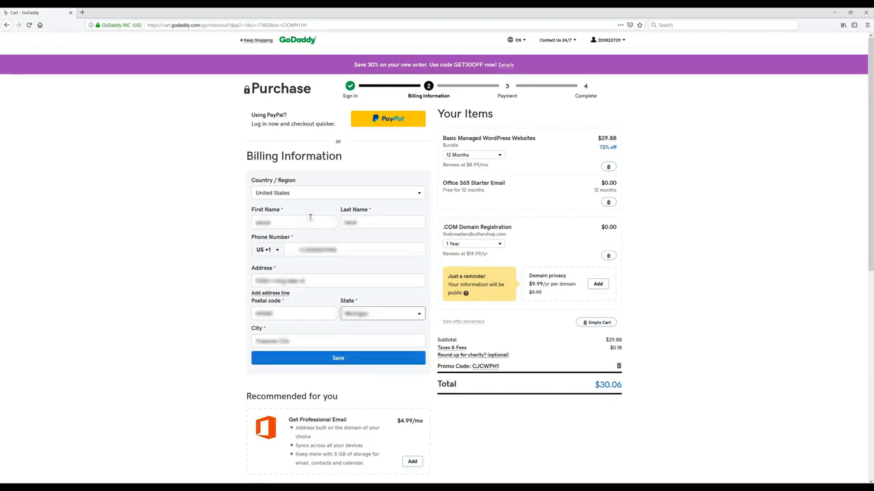
left_click(355, 359)
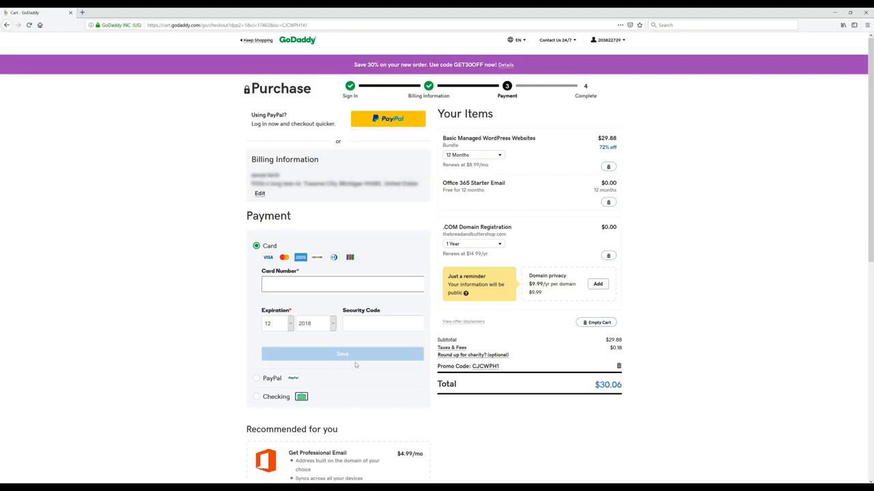
- Enter and save the card number, expiration date and security code, and complete the hosting purchase
type("********")
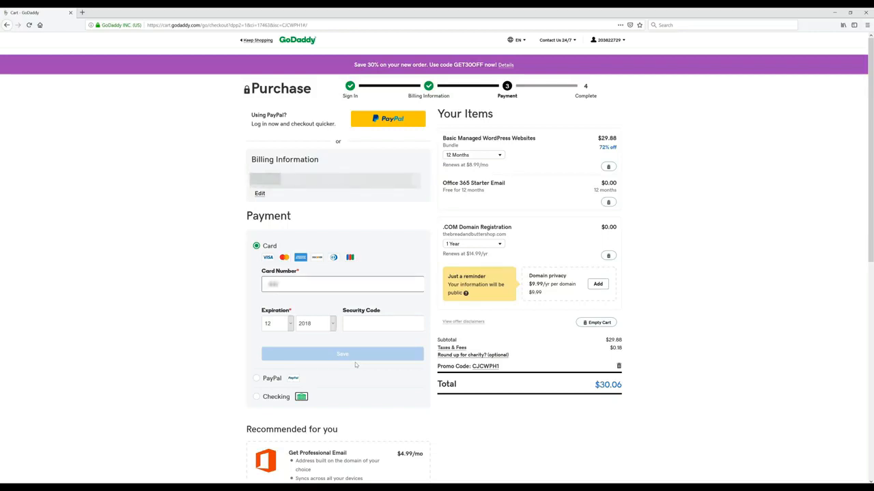
type("**")
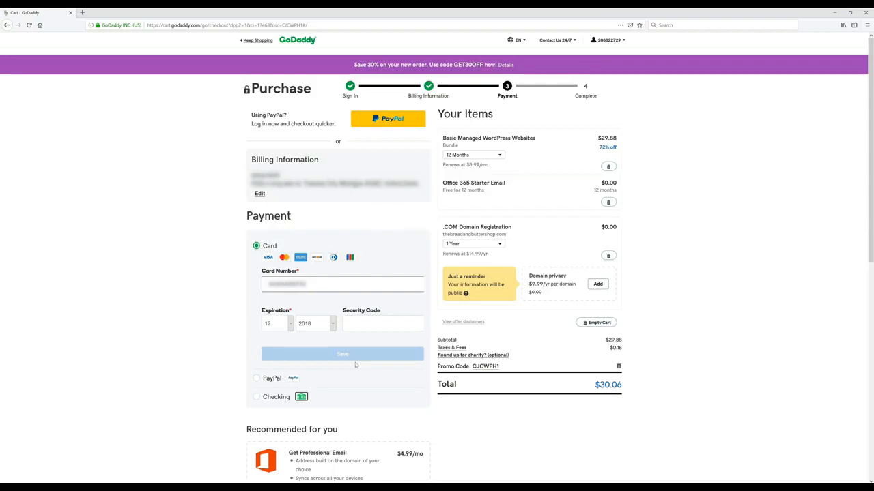
type("****")
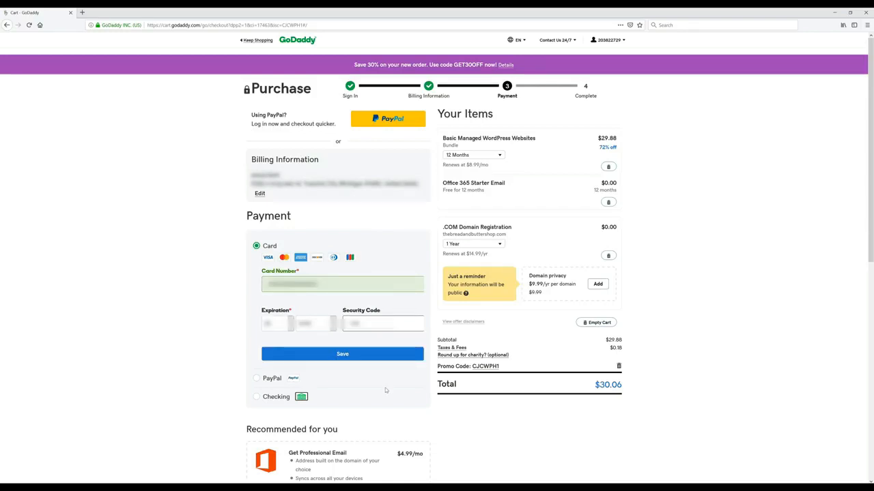
left_click(368, 352)
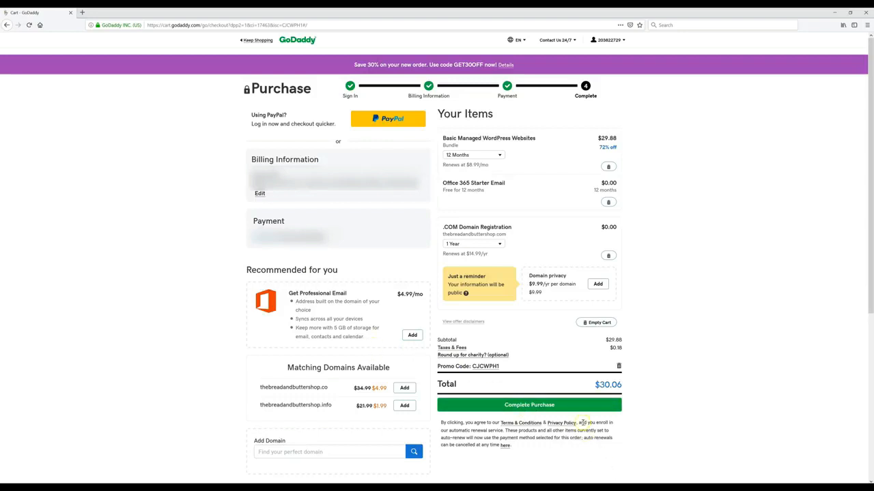
left_click(575, 406)
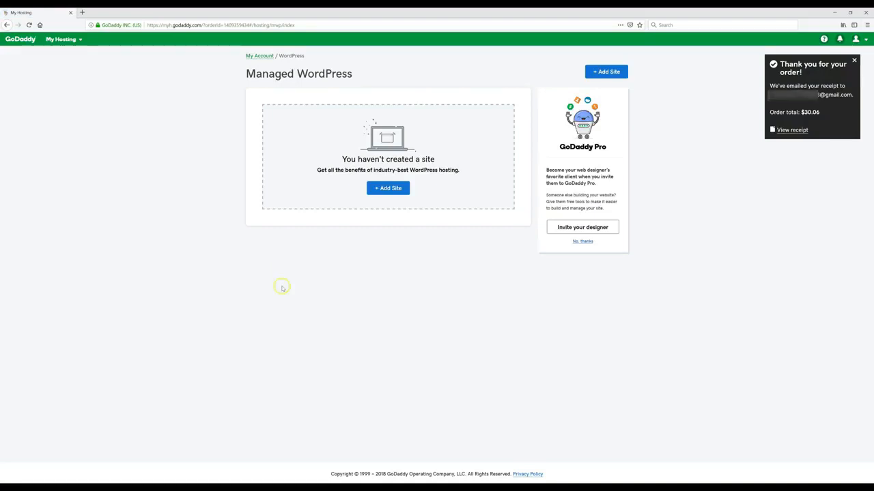
- Add a brand new Managed WordPress site in the North America data center with a WordPress username and password
left_click(389, 189)
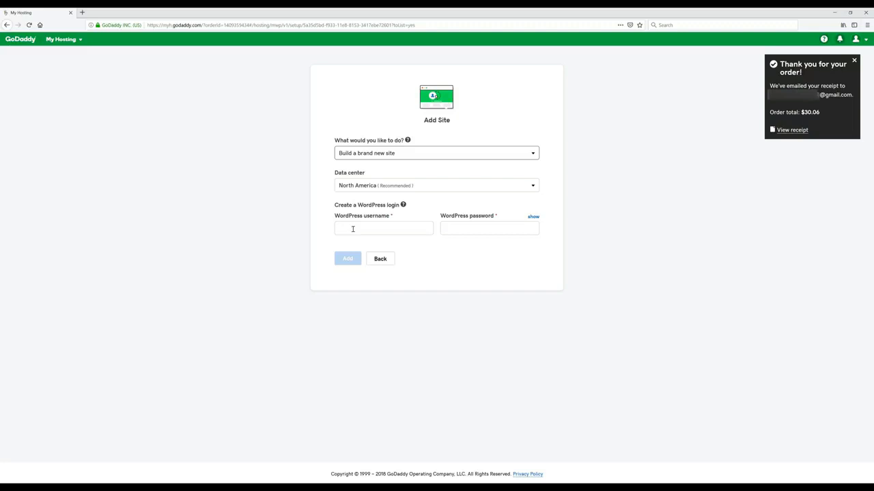
left_click(322, 243)
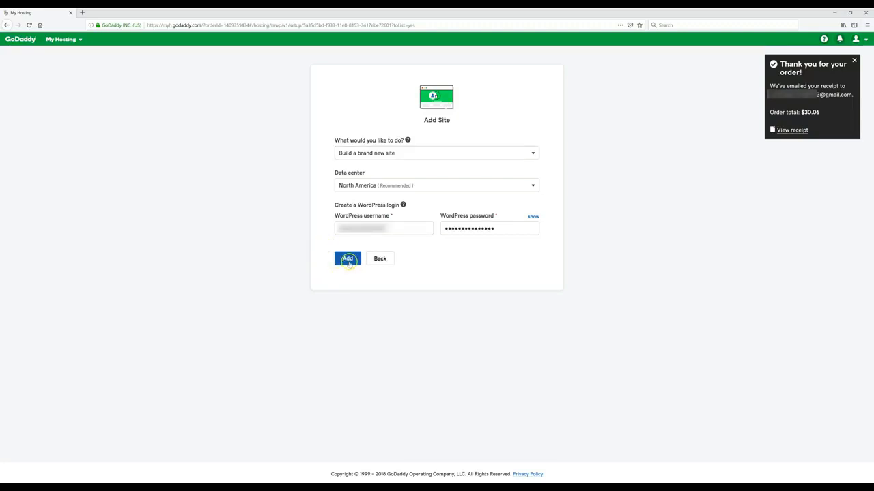
left_click(348, 258)
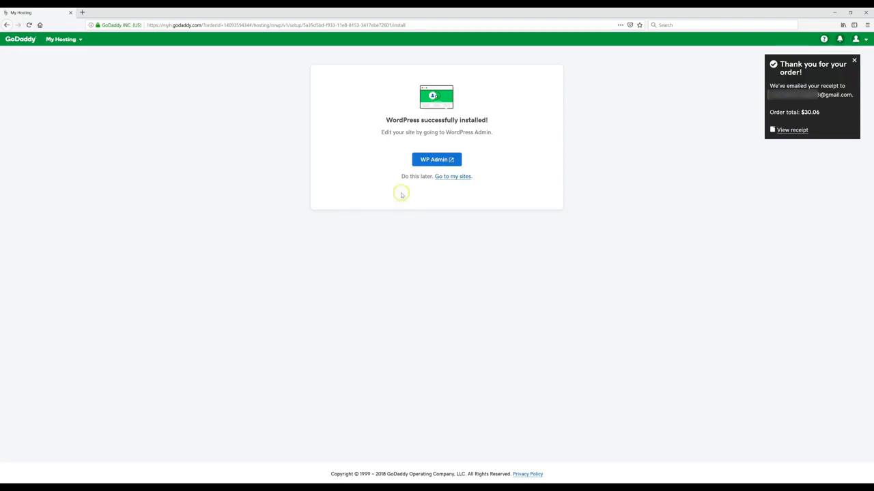
- Open the new site's WordPress admin and decline the Quick Start Wizard, confirming the exit to configure it manually
left_click(432, 160)
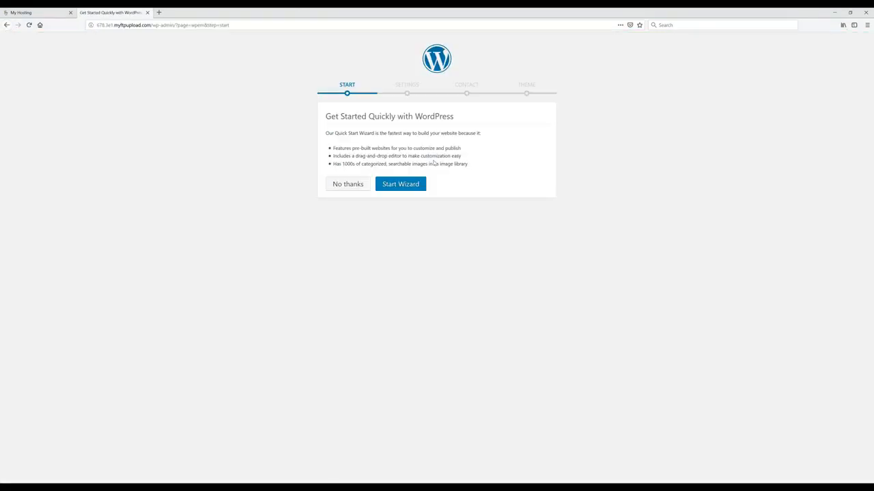
left_click(347, 184)
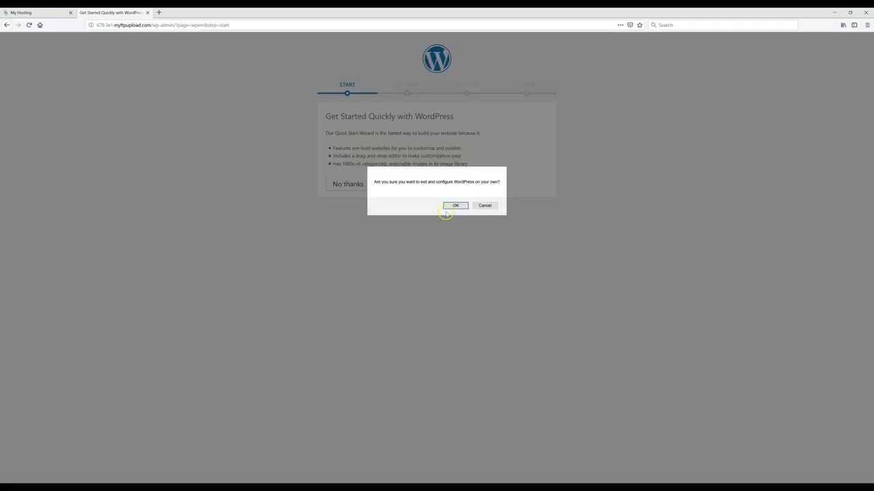
left_click(459, 206)
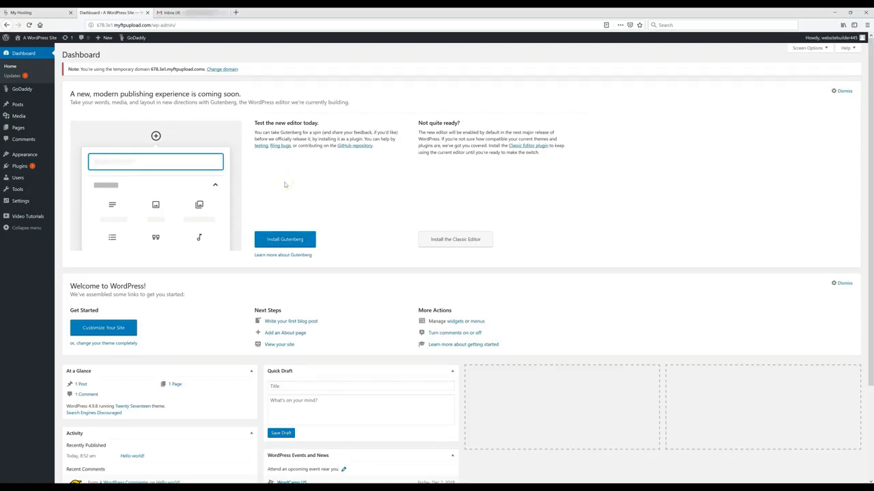
- Switch to Gmail, open GoDaddy's "Action required: Please verify your email address" message and verify the e-mail address
left_click(202, 17)
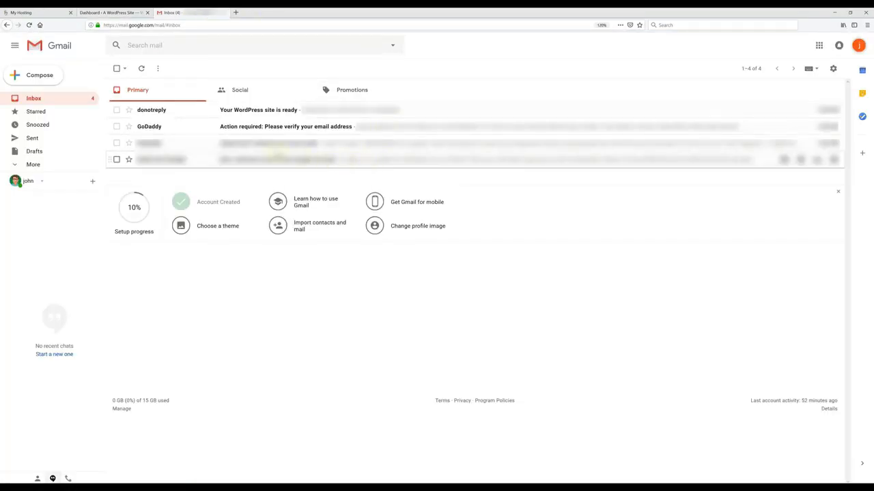
left_click(268, 129)
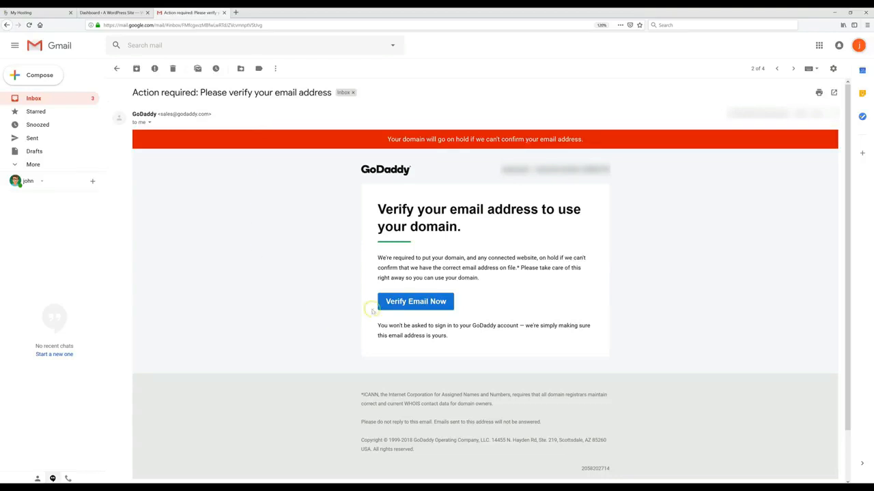
left_click(422, 304)
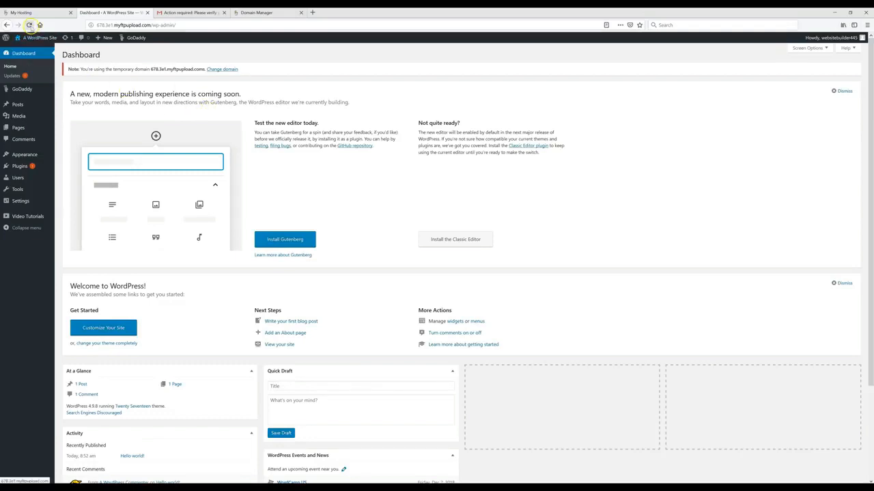
- Refresh the dashboard, open the site's domain settings and add thebreadandbuttershop.com as the primary domain
left_click(30, 25)
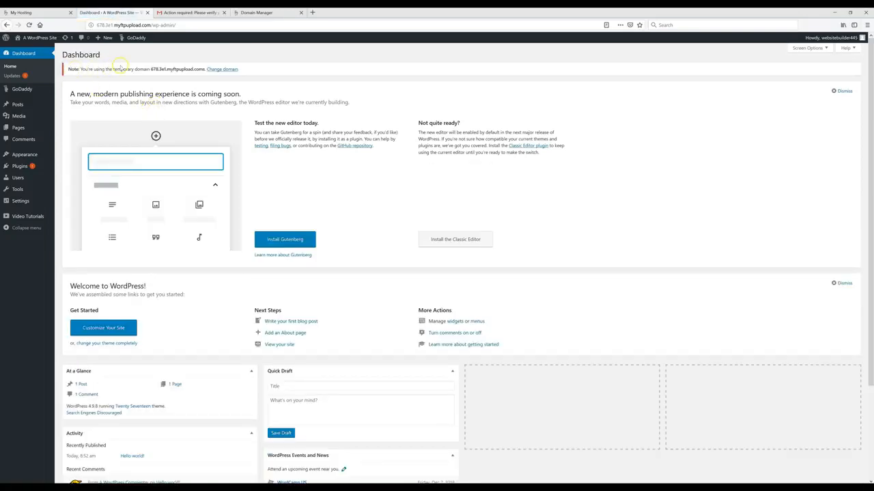
left_click(226, 70)
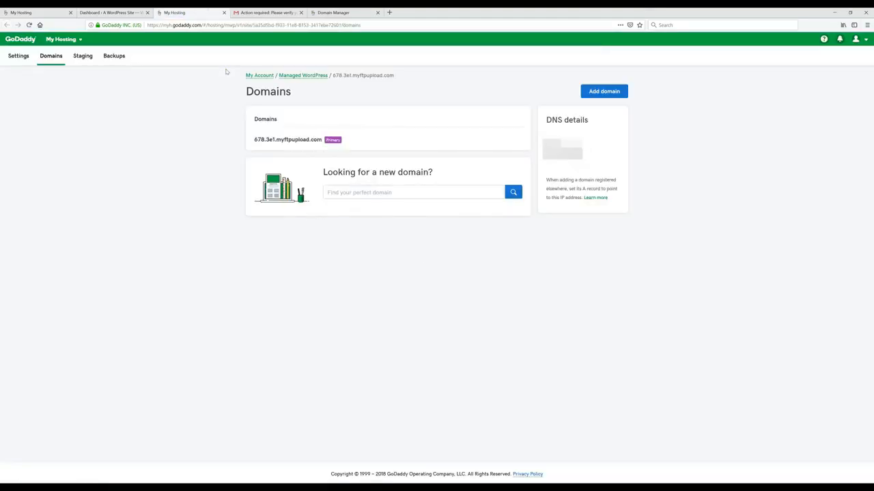
left_click(595, 91)
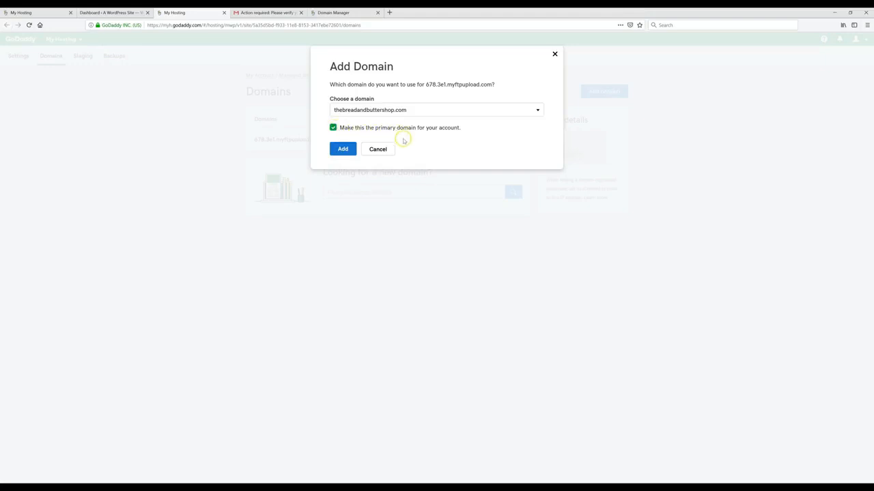
left_click(343, 151)
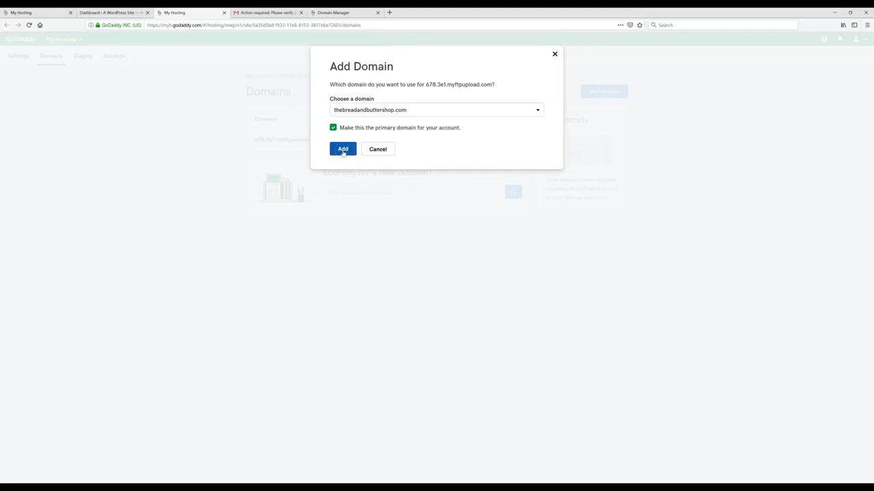
left_click(342, 150)
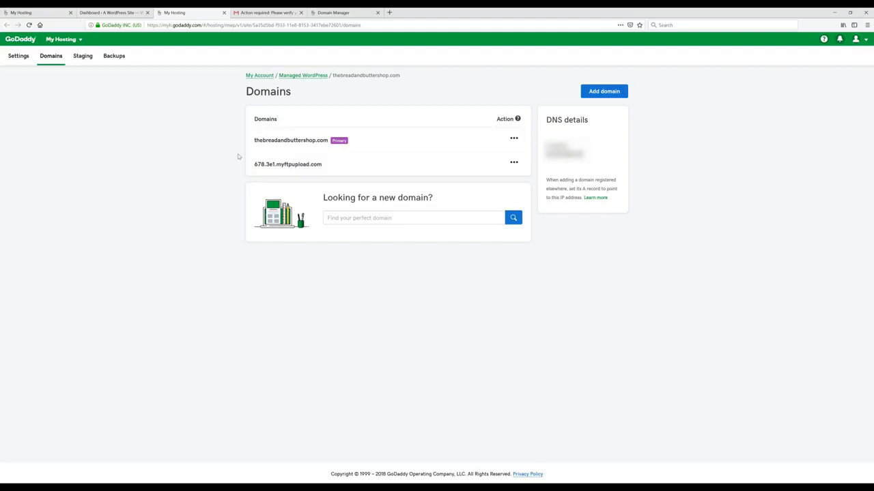
- Open thebreadandbuttershop.com/wp-admin in a new browser tab and log in with the prefilled WordPress credentials
left_click(389, 12)
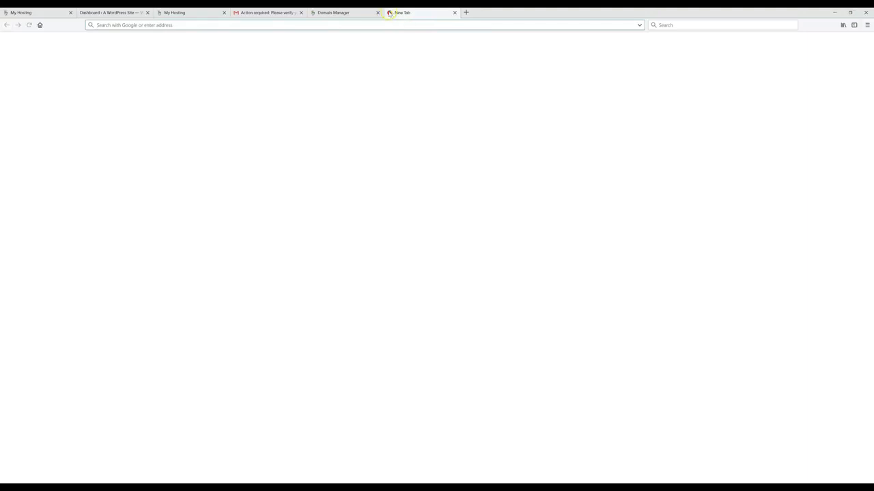
type("thebreadandbuttershop.com")
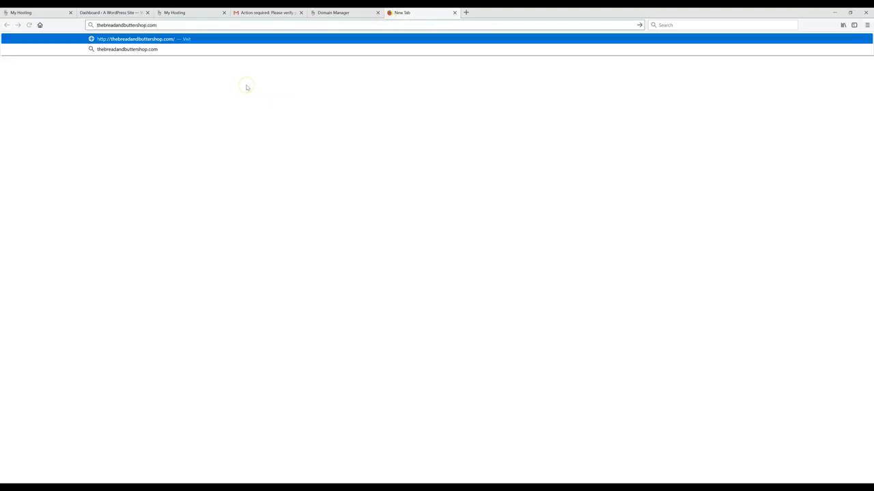
type("/")
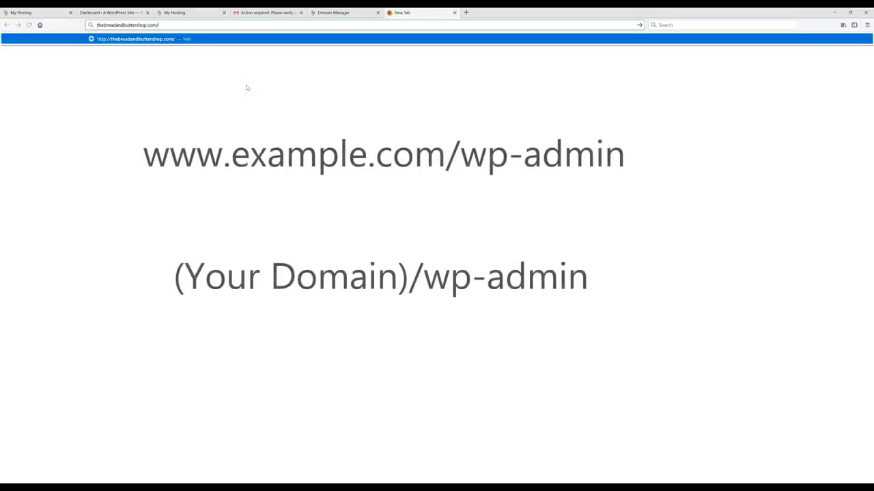
type("wp-admin")
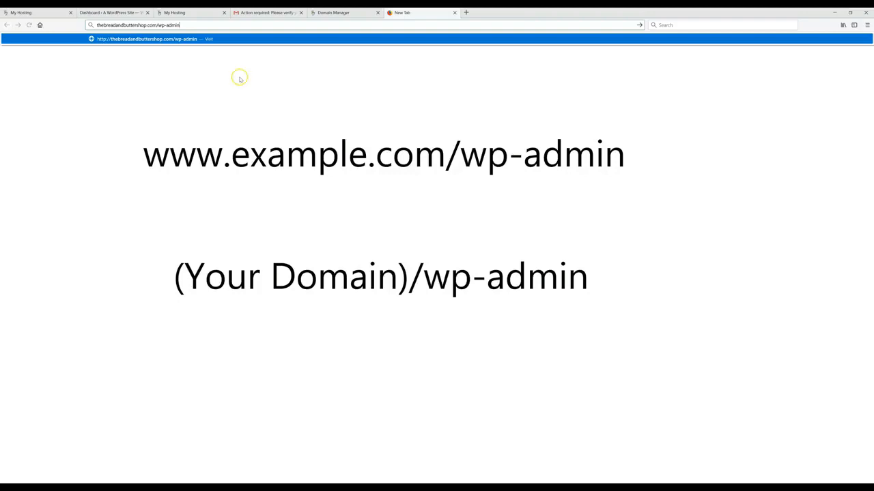
key("Return")
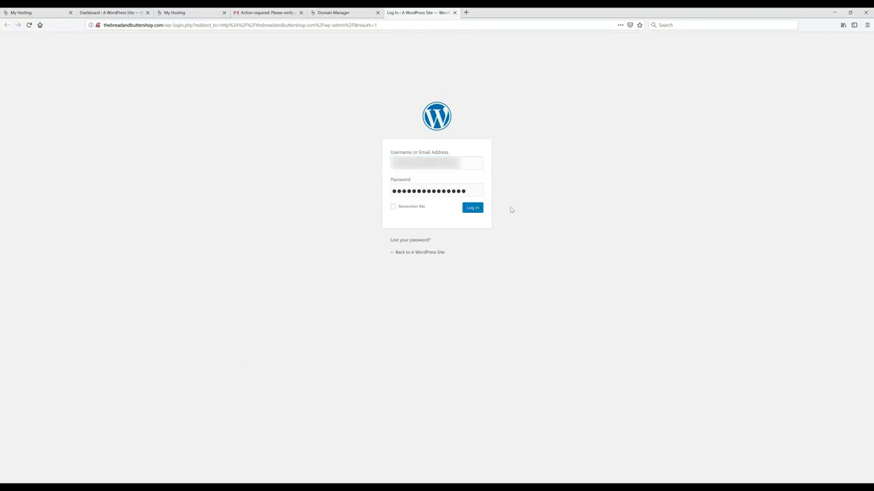
left_click(476, 211)
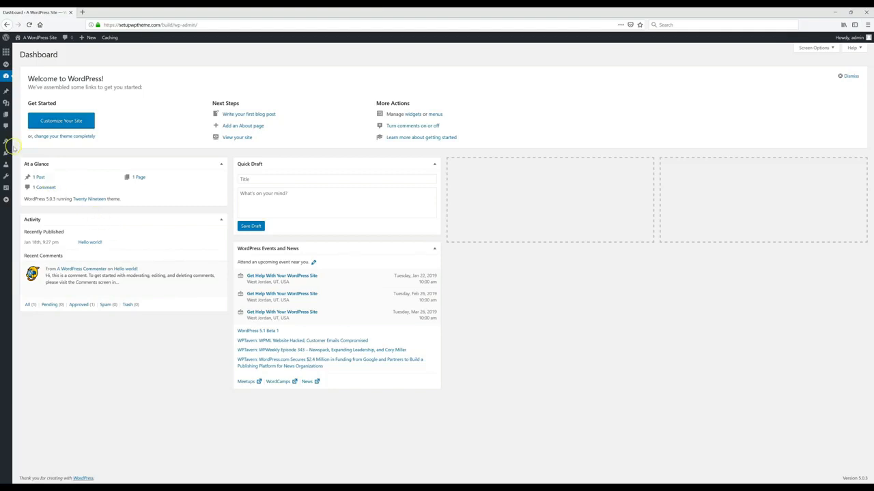
- Open the theme installer and browse the popular and latest WordPress themes
mouse_move(5, 142)
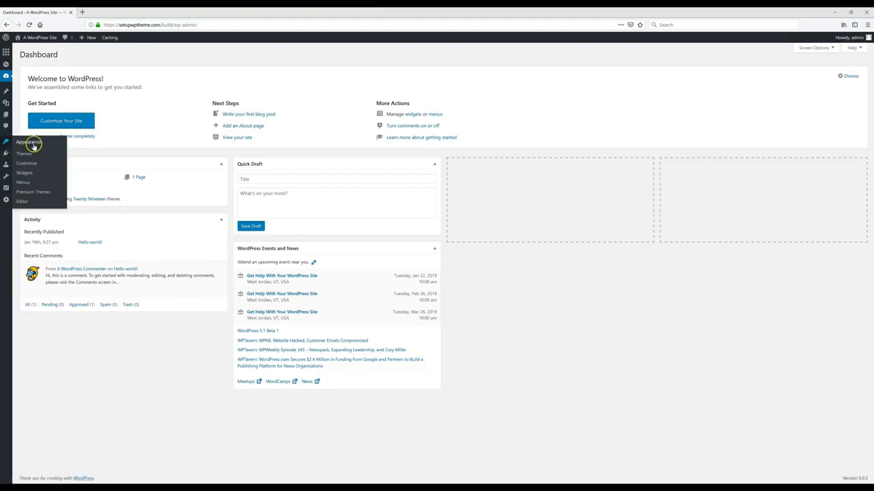
left_click(27, 156)
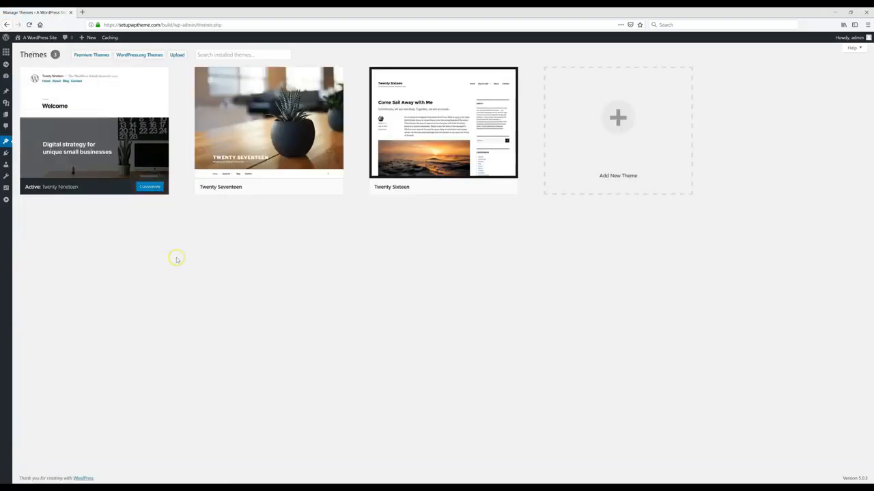
left_click(616, 135)
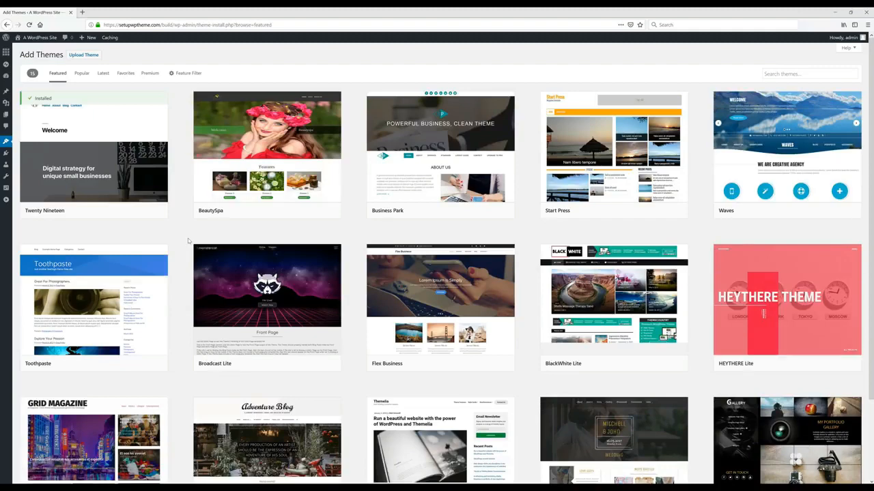
left_click(82, 73)
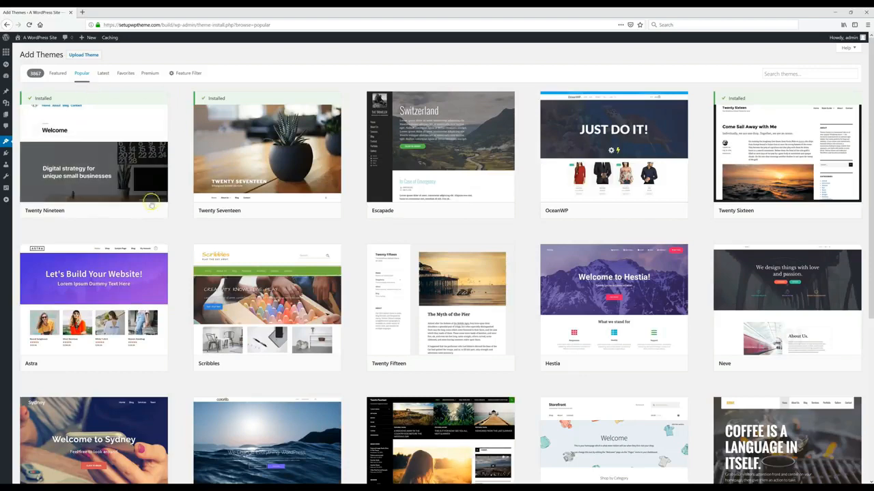
left_click(104, 74)
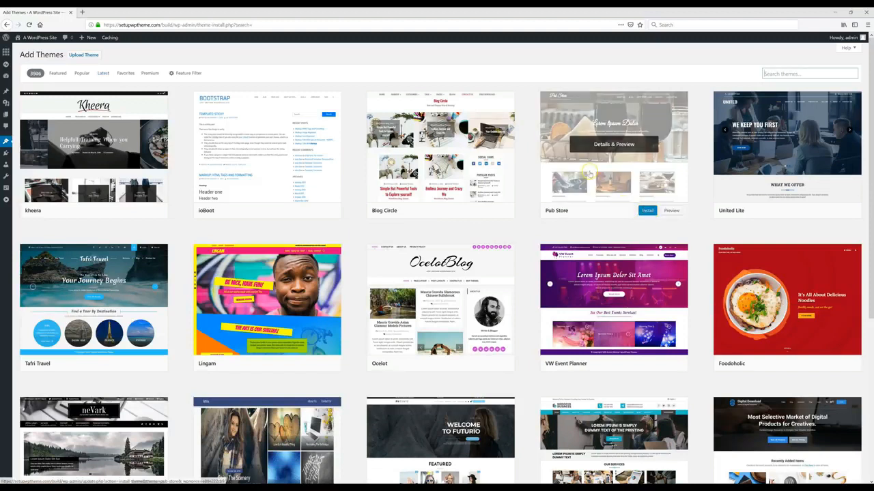
- Search the available themes for Receptar, then install and activate that theme
left_click(763, 75)
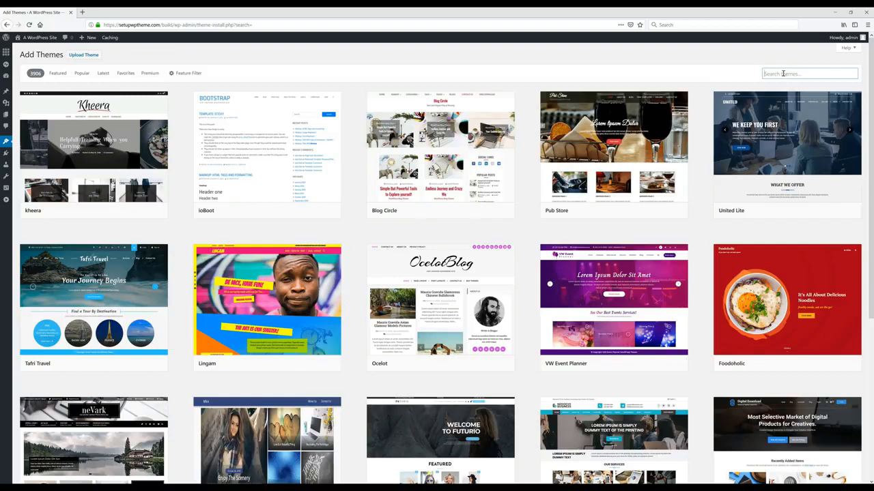
type("Receptar")
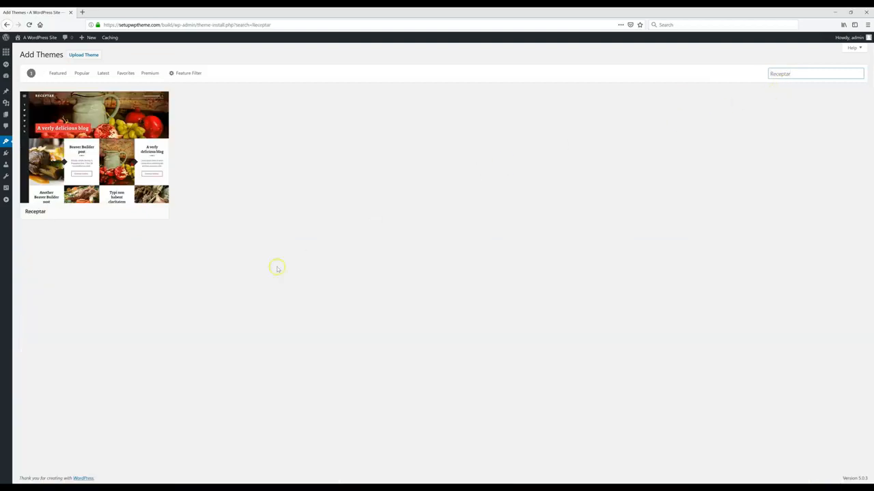
mouse_move(119, 179)
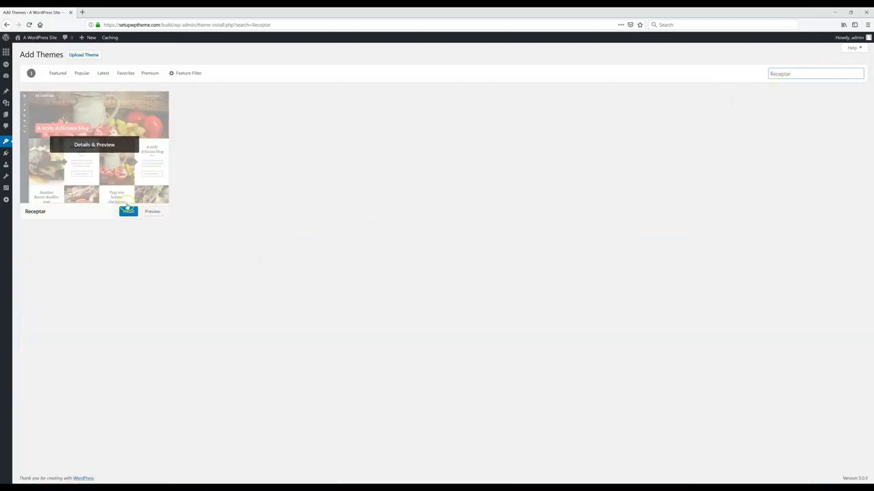
left_click(127, 214)
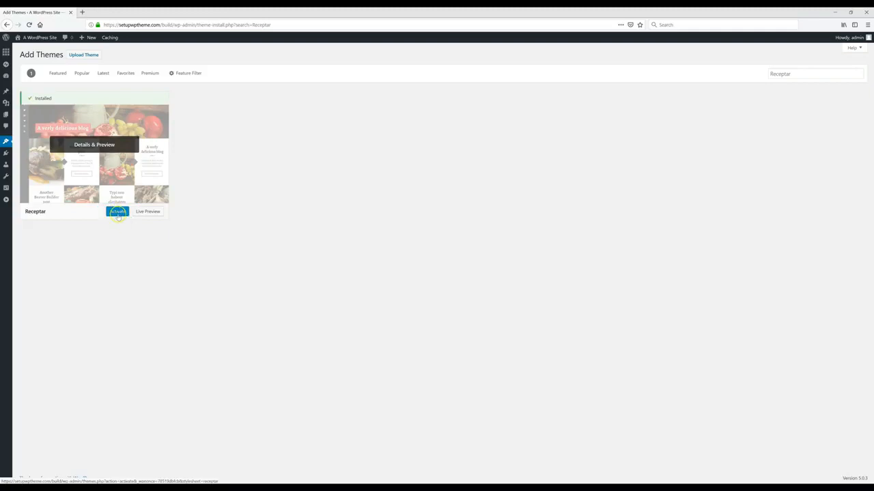
left_click(117, 213)
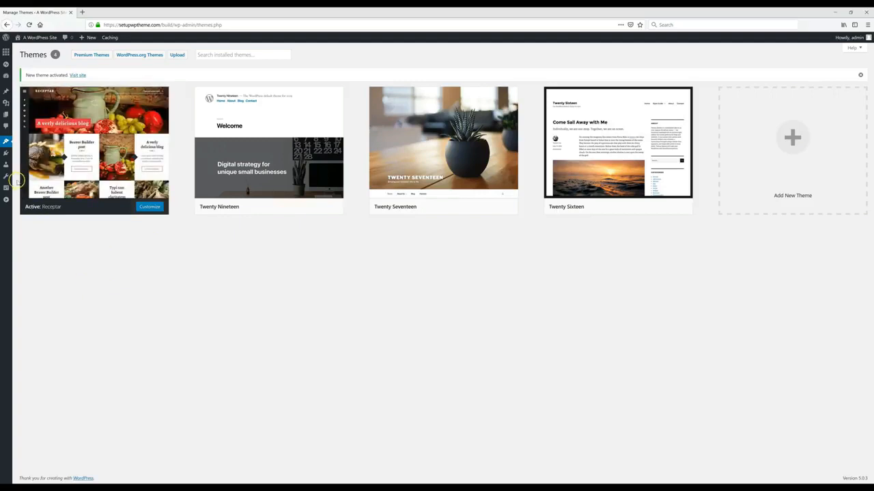
- In the general settings, set the site title to "Yoga Fit" and the tagline to "Anything & Everything Yoga", and save the changes
mouse_move(8, 190)
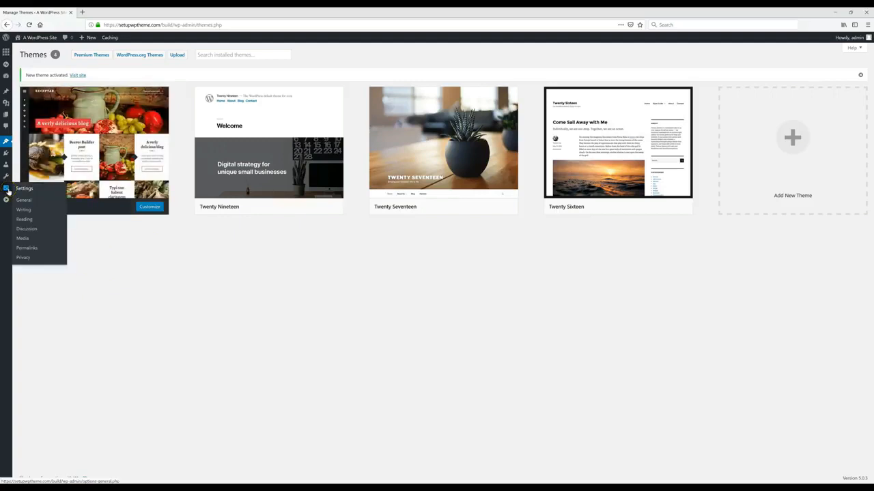
left_click(28, 201)
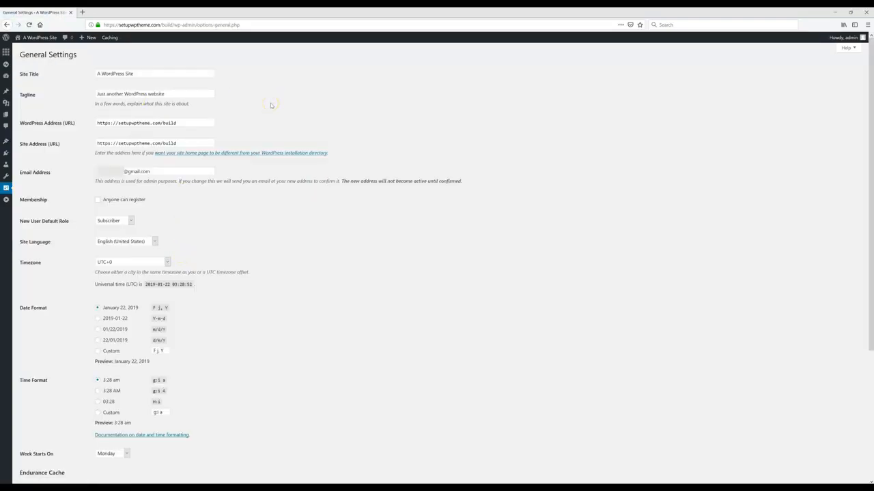
triple_click(173, 74)
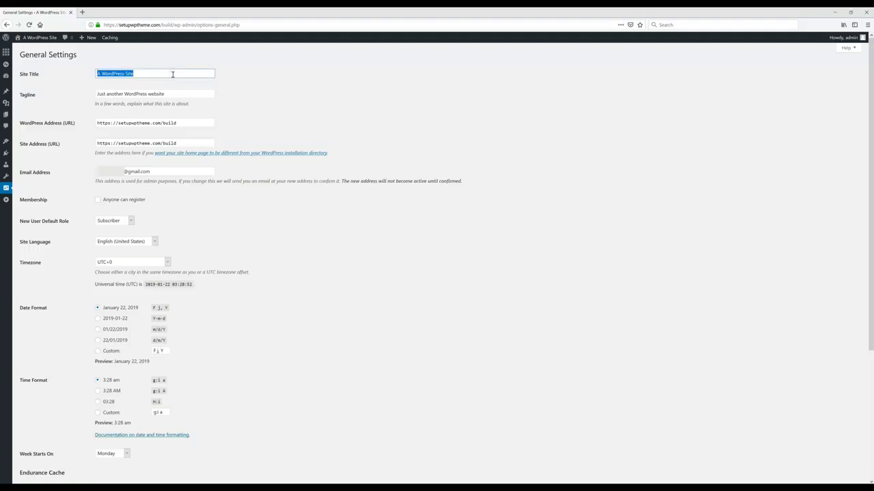
type("Yoga")
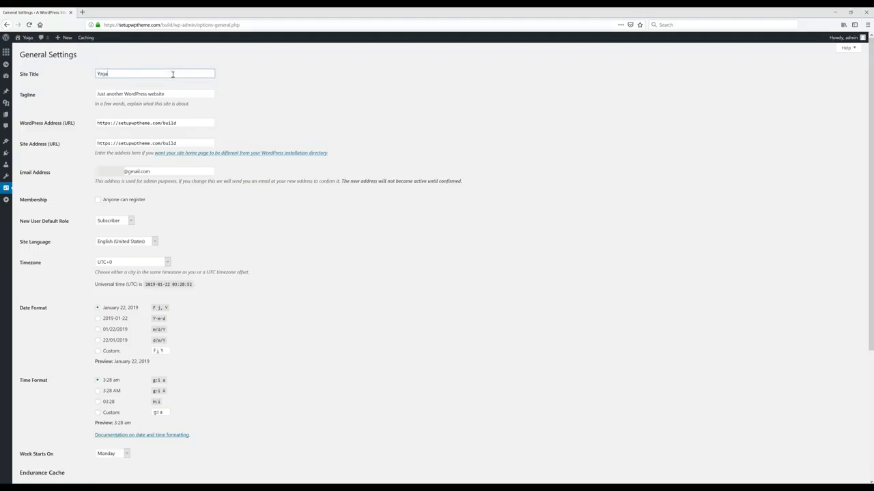
type(" Fit")
triple_click(175, 91)
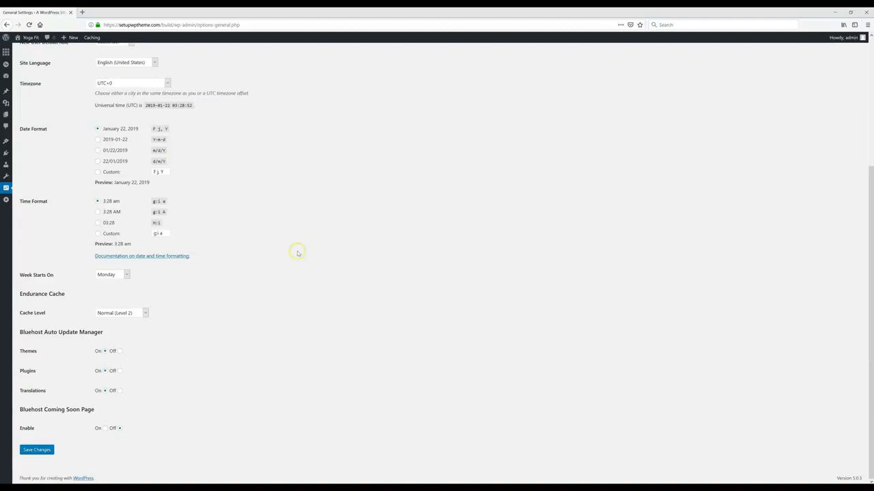
left_click(41, 451)
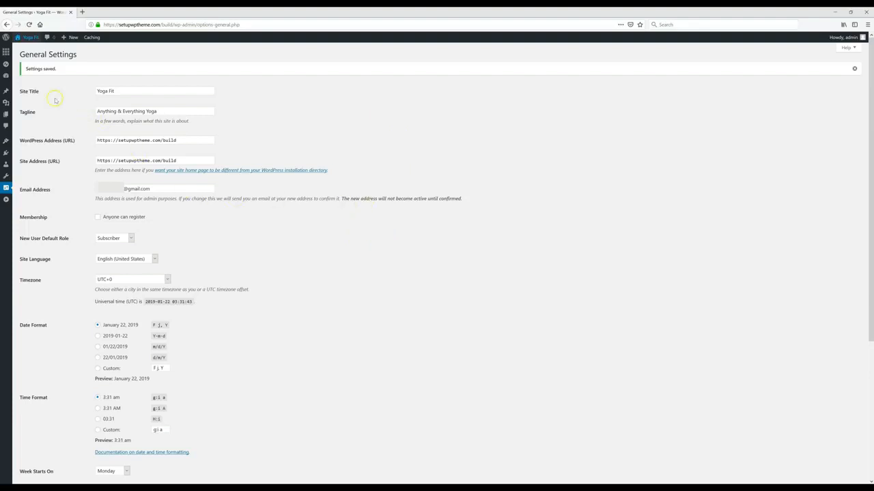
- Visit the site's front page and open its Header Image settings in the customizer
left_click(31, 40)
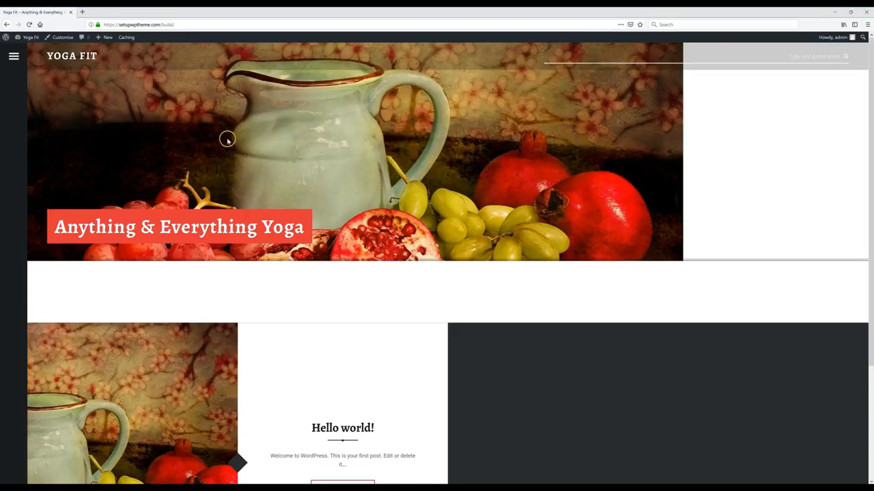
left_click(61, 39)
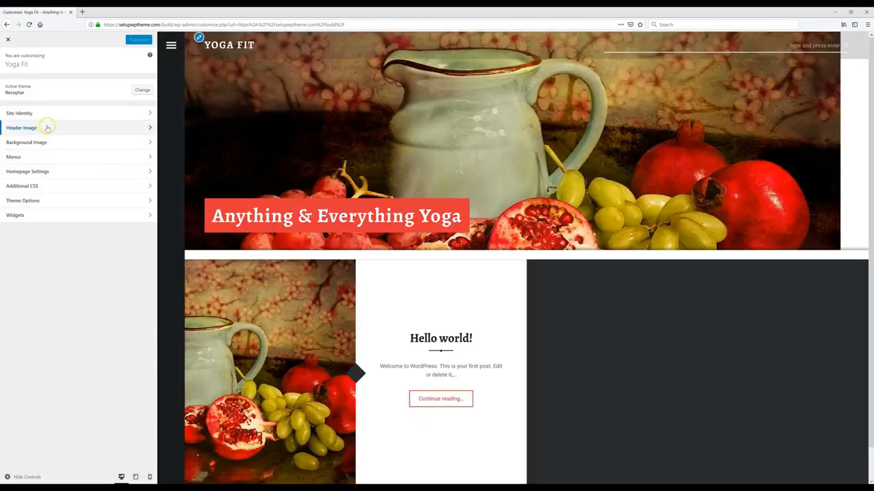
left_click(47, 128)
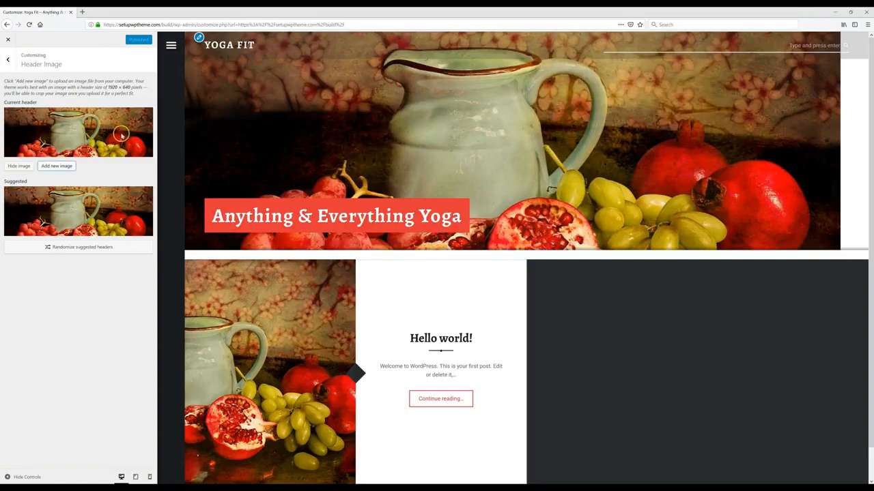
- Upload the desktop picture named "header" as a new header image and select it for cropping
left_click(56, 166)
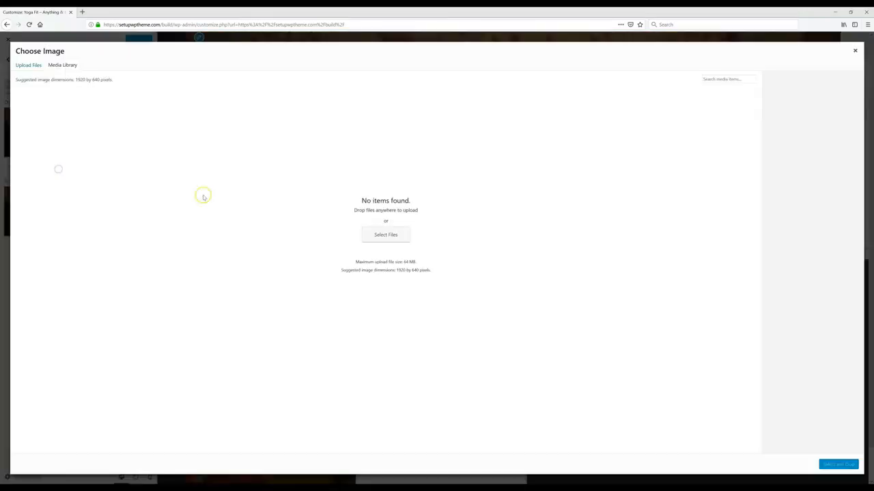
left_click(850, 12)
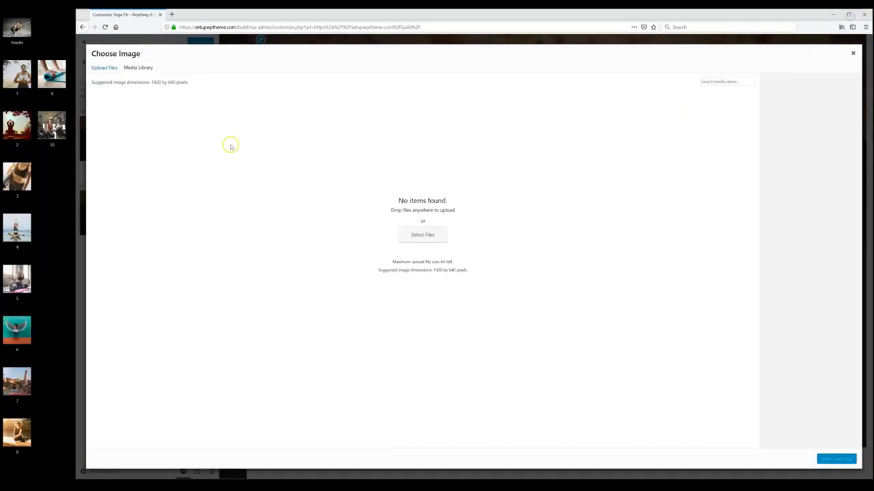
left_click_drag(16, 27, 415, 190)
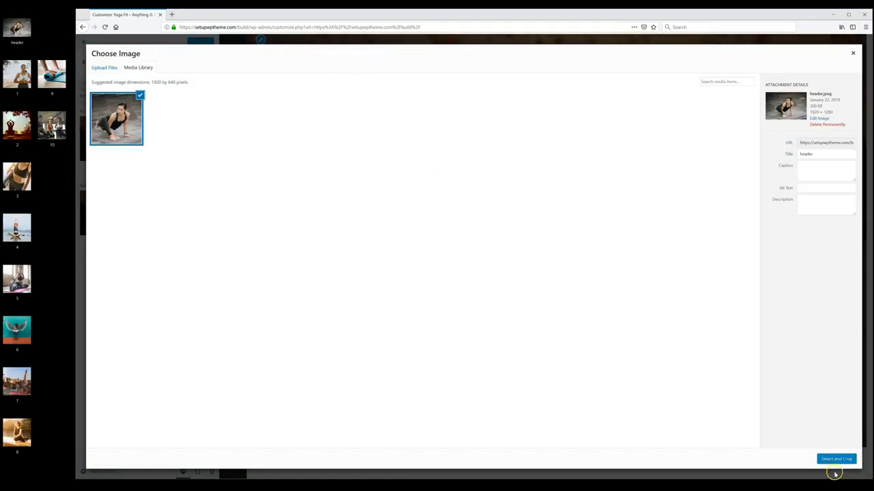
left_click(836, 459)
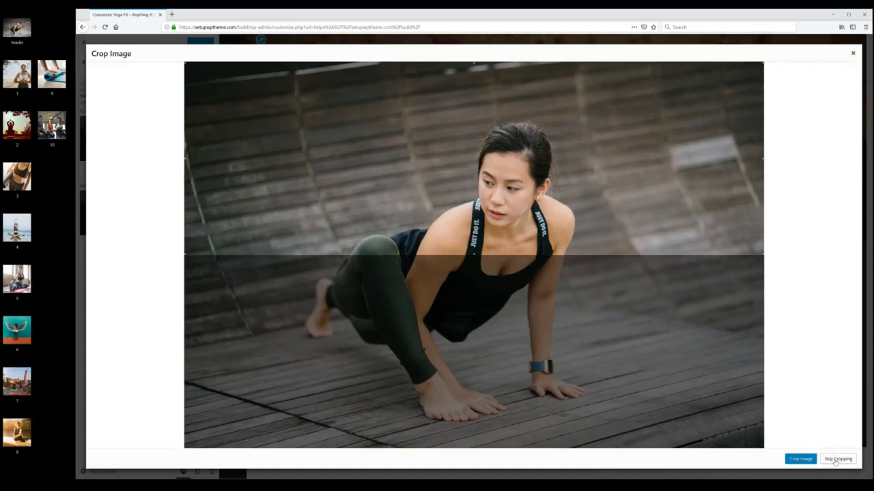
- Crop the header picture to its middle band with the woman's face and torso, and publish the new header
left_click_drag(484, 116, 511, 179)
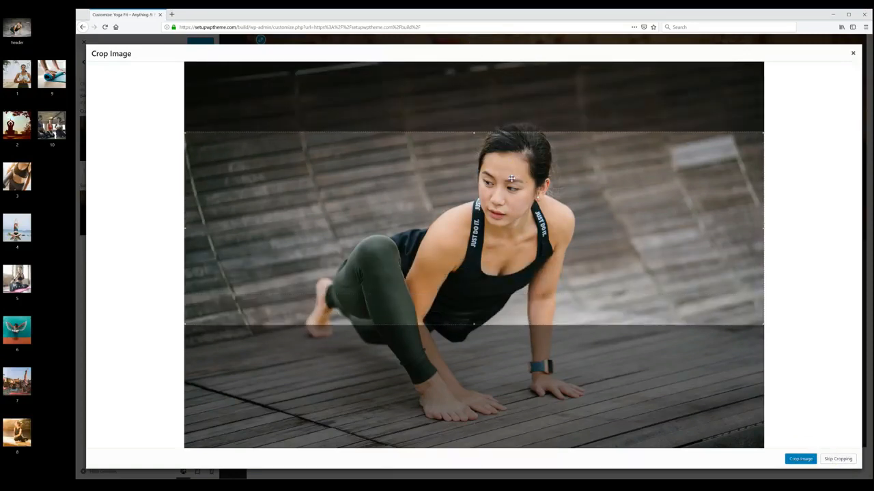
left_click(803, 461)
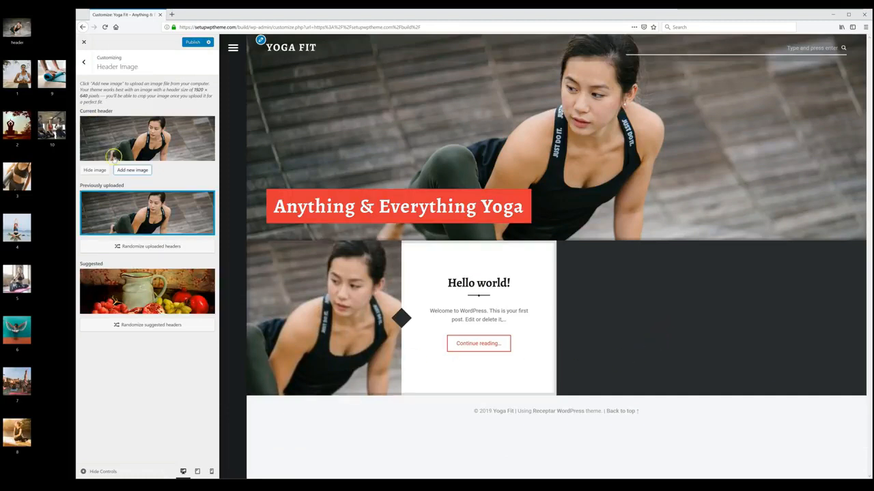
left_click(193, 43)
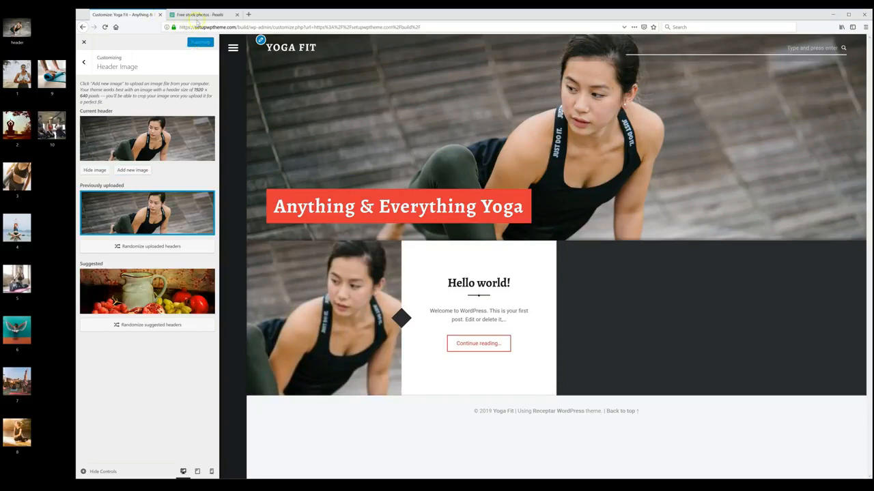
- View the Pexels free stock photo site, close it, and return to the full-size customizer window
left_click(200, 15)
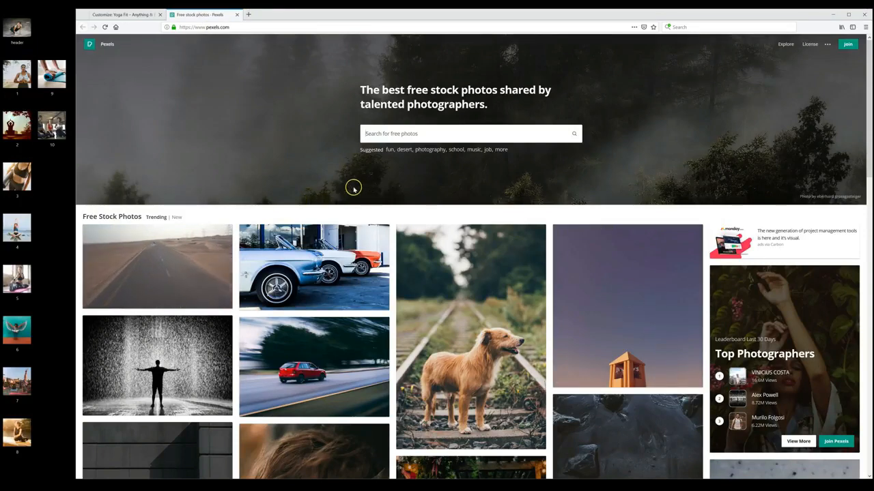
key("ctrl+w")
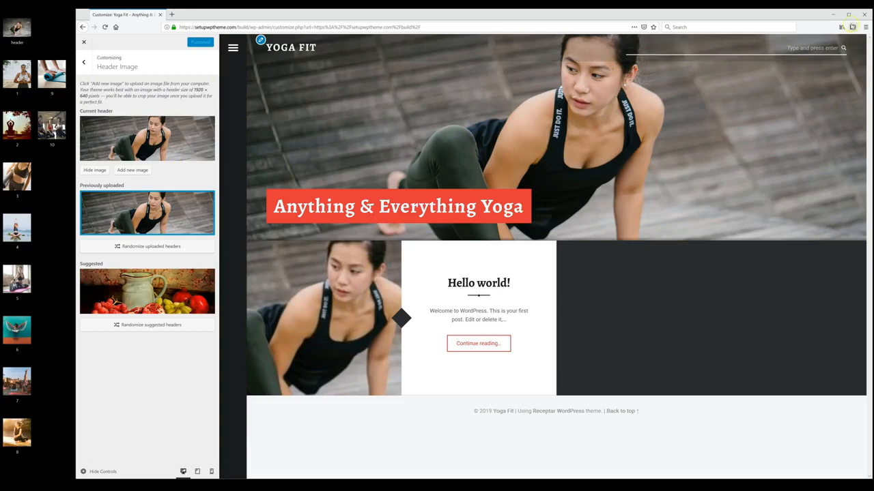
left_click(847, 13)
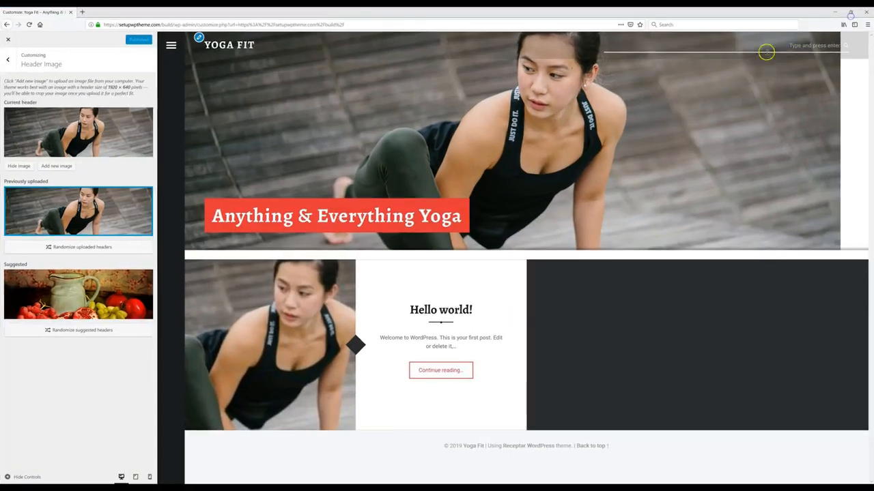
- In the theme options, change the primary accent color to teal and publish the change
left_click(7, 59)
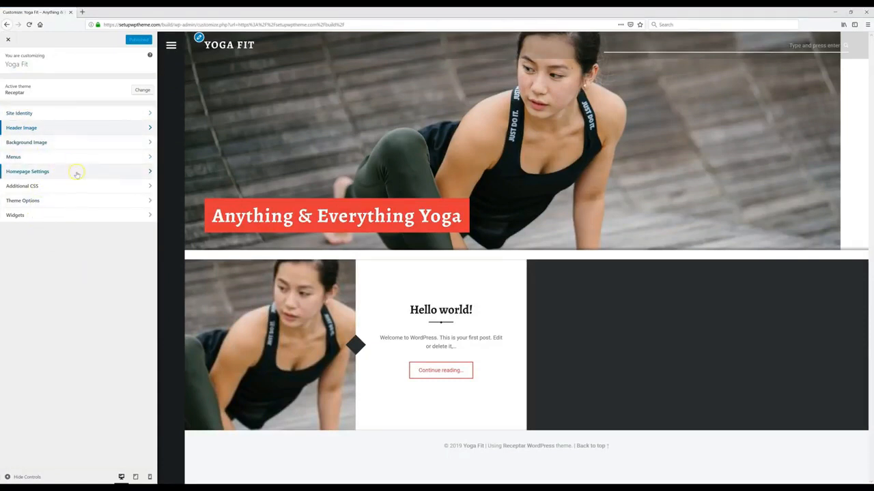
left_click(80, 127)
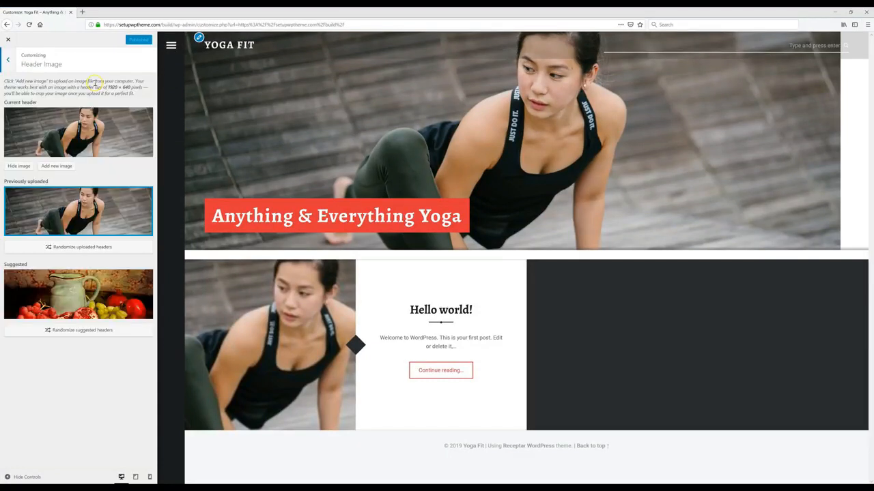
left_click(11, 62)
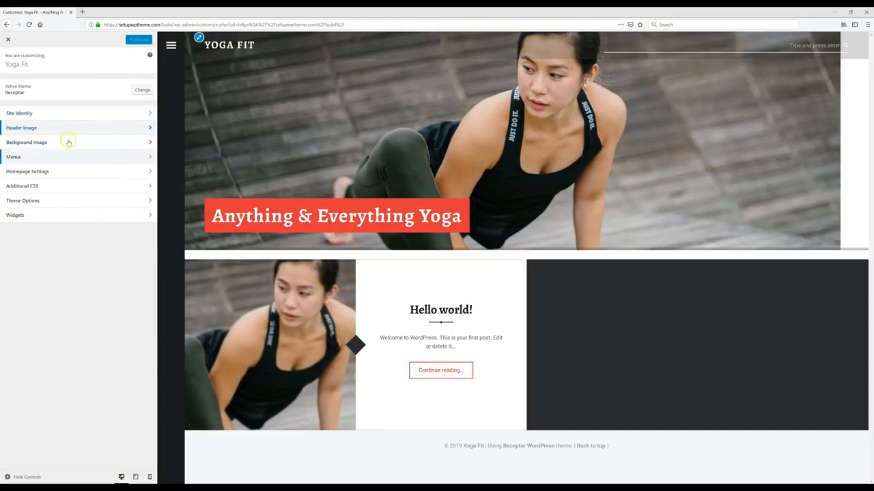
left_click(39, 201)
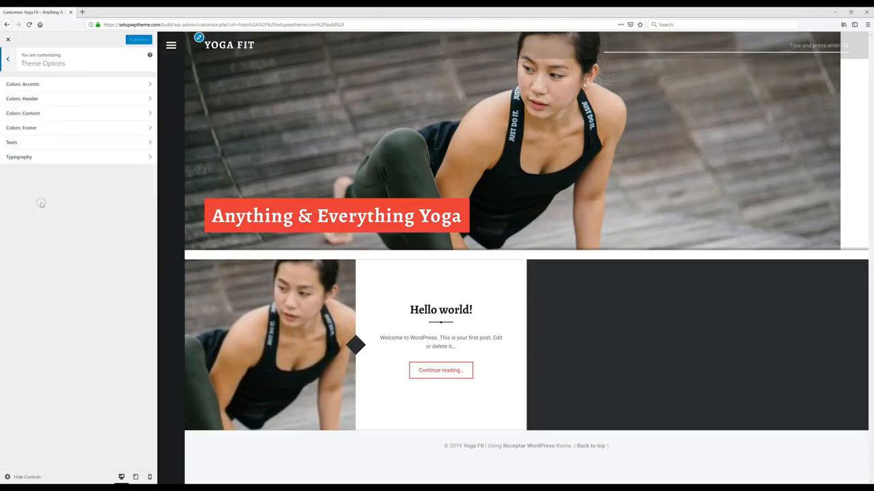
left_click(64, 86)
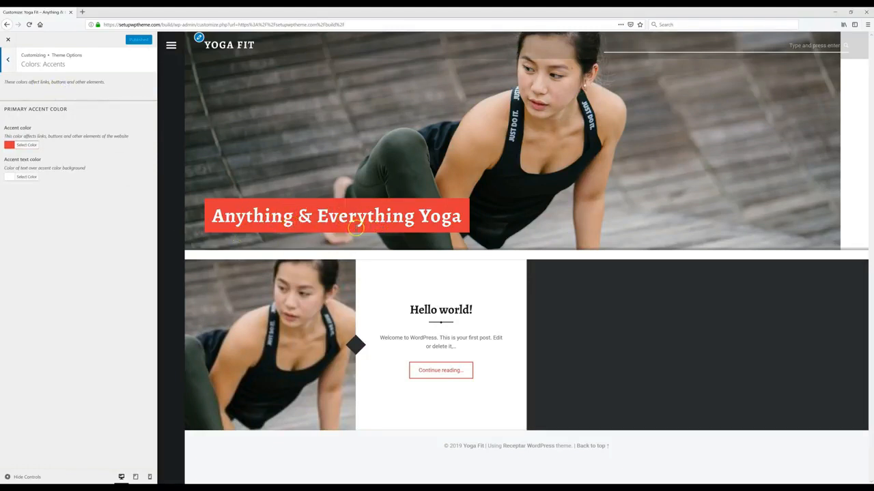
left_click(30, 147)
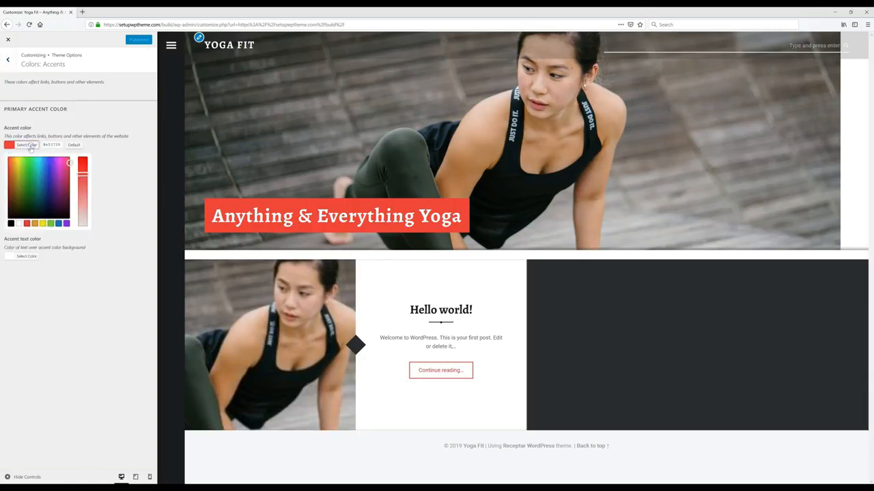
left_click(61, 164)
left_click_drag(61, 164, 38, 173)
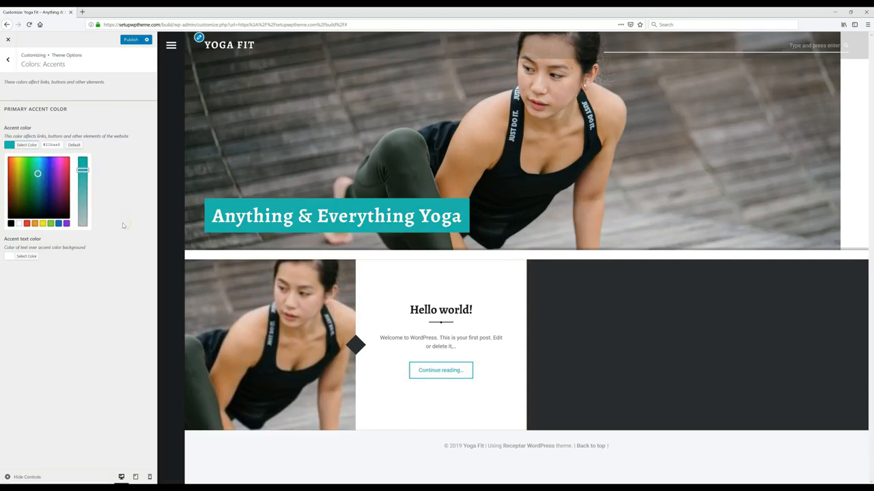
left_click(131, 40)
left_click(120, 93)
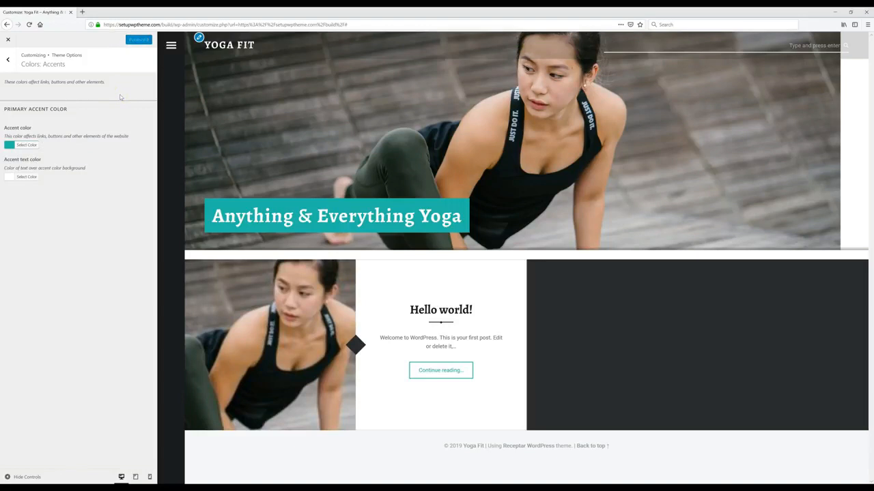
- Close the customizer and return to the WordPress admin dashboard
left_click(16, 65)
left_click(8, 41)
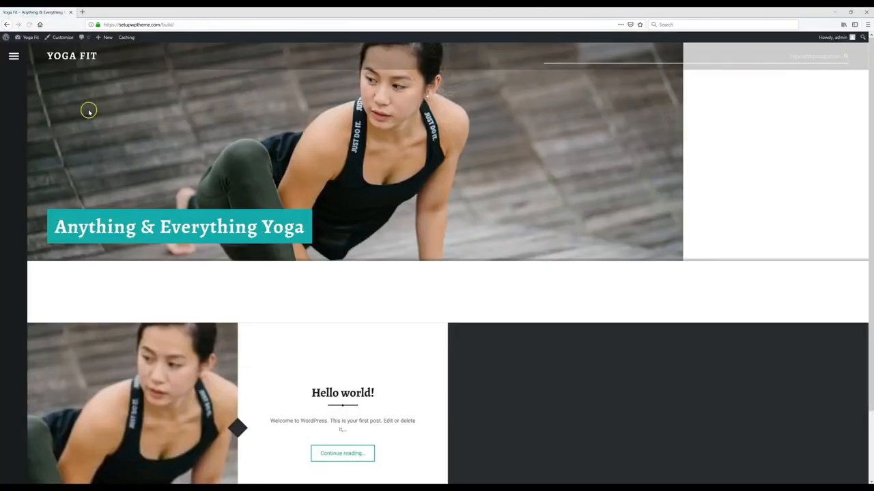
left_click(29, 39)
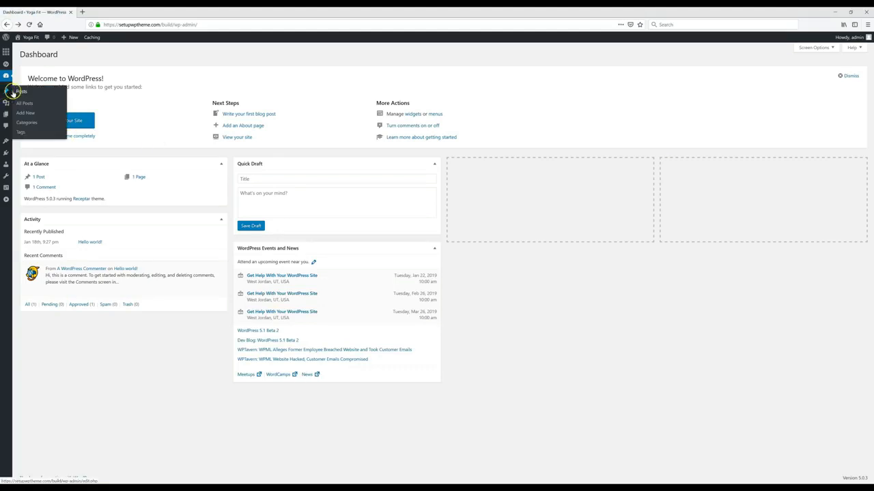
- Move the "Hello world!" post to the trash with a bulk action in the post list
left_click(21, 92)
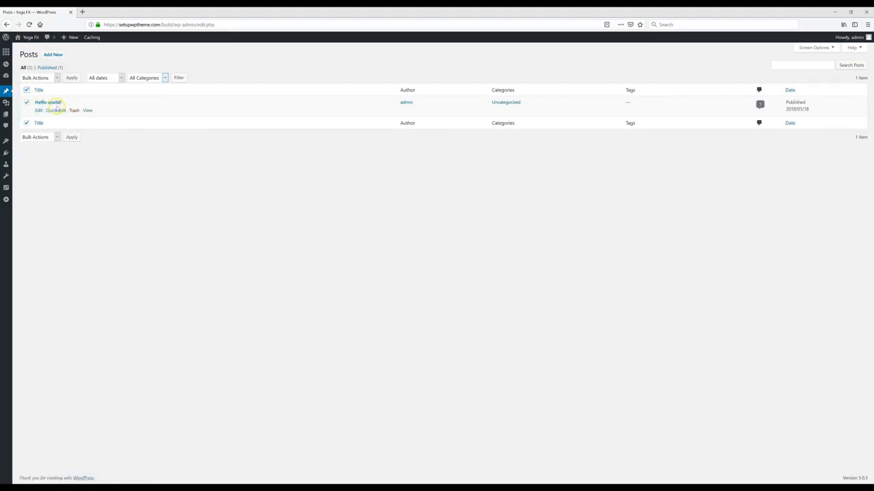
left_click(57, 78)
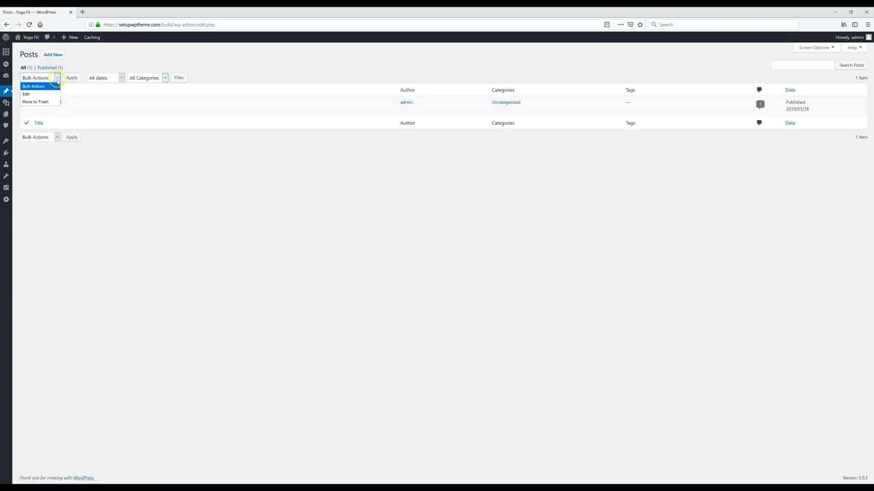
left_click(45, 103)
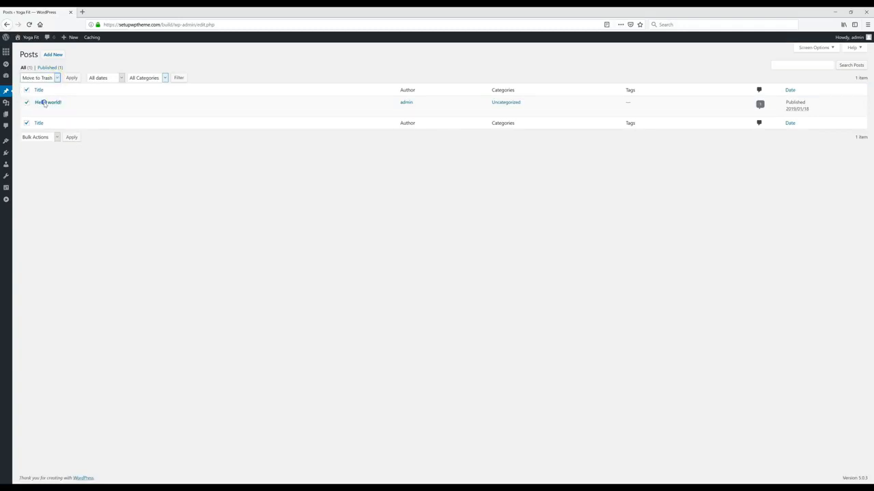
left_click(72, 78)
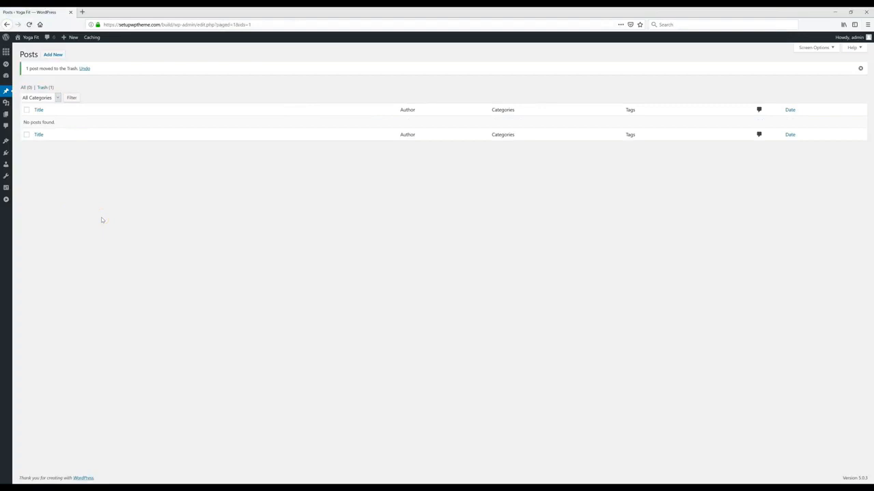
- Create a new post titled "Find Your Dream Yoga Job" with four short paragraphs about yoga's benefits, ending with "Yoga is definitely worth it."
left_click(51, 56)
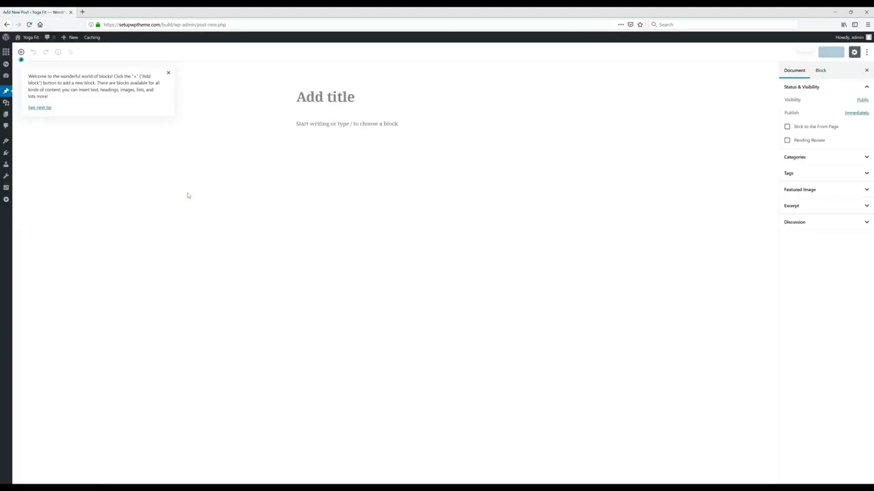
left_click(326, 98)
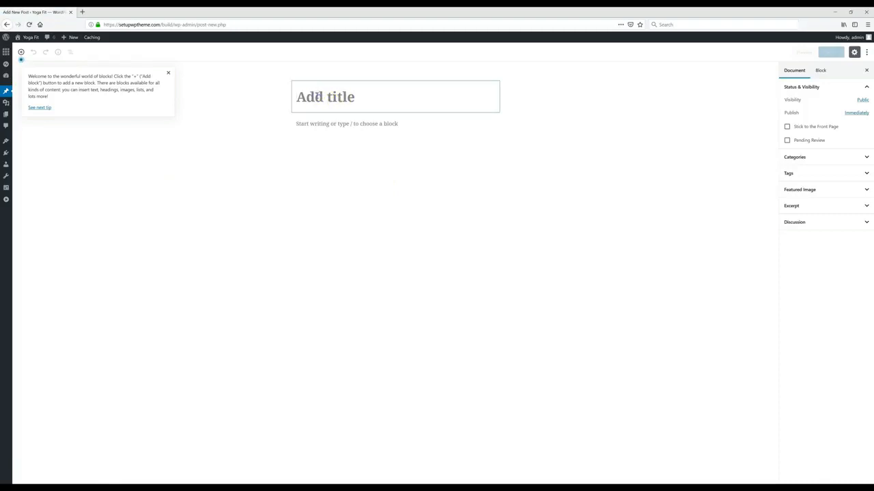
left_click(342, 208)
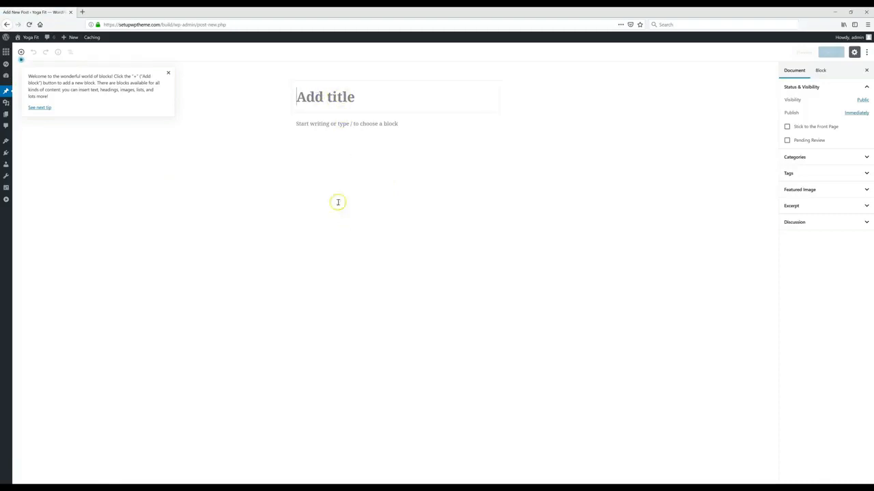
left_click(355, 124)
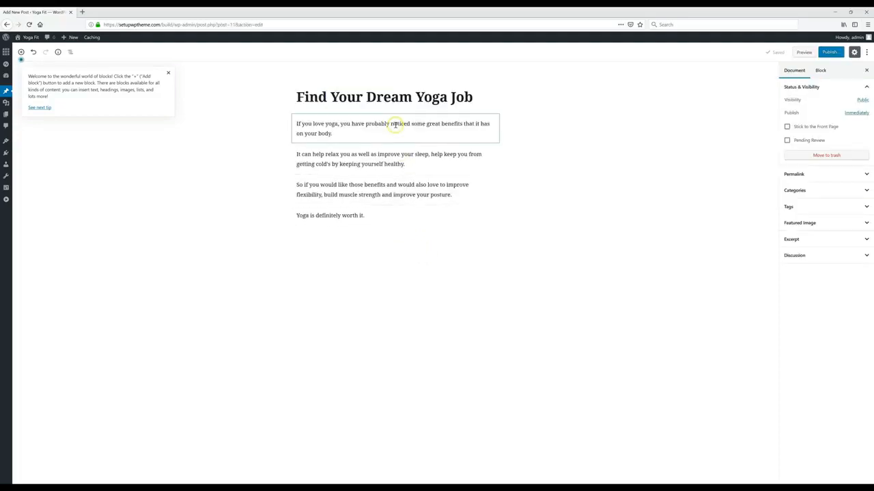
- Look through the block types that can be inserted above the post's first paragraph, without adding one
mouse_move(394, 116)
left_click(395, 114)
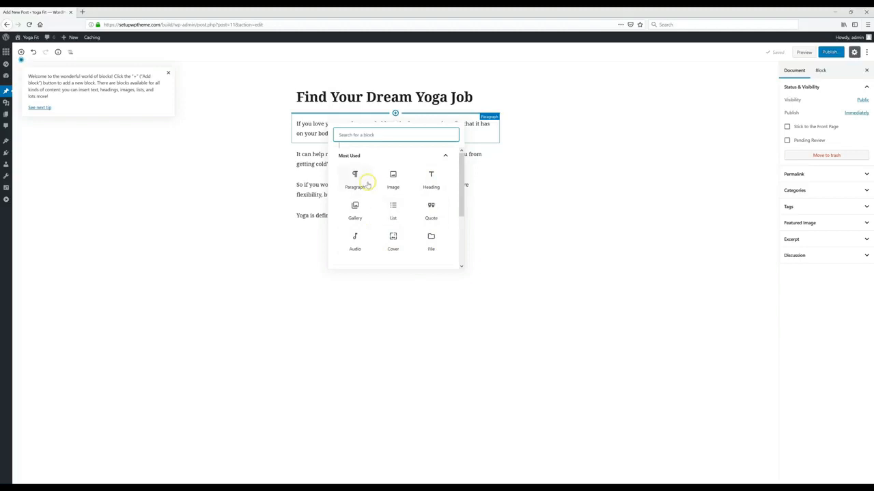
scroll(371, 214, "down", 2)
left_click(544, 156)
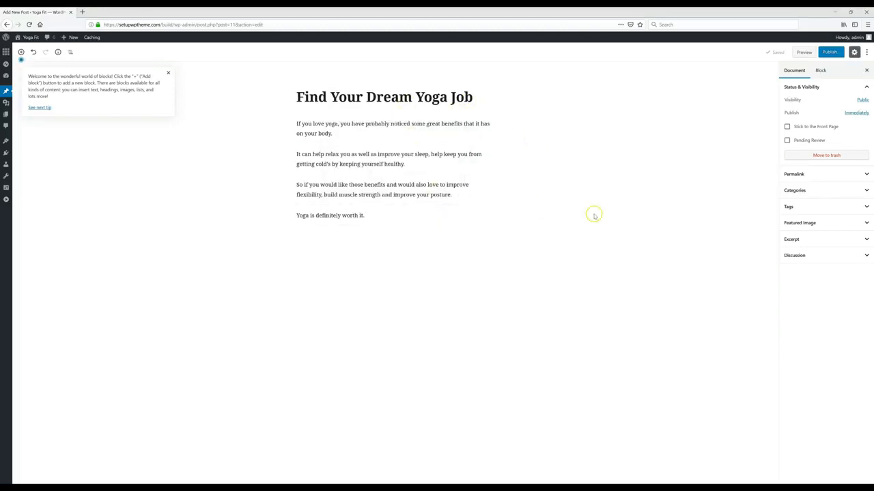
- Upload the desktop image "1" to the media library through the post's featured image dialog
left_click(800, 223)
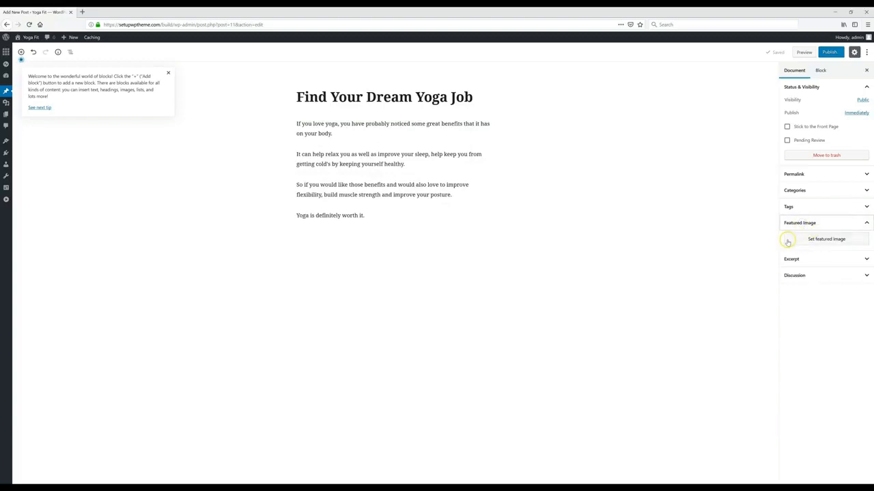
left_click(824, 240)
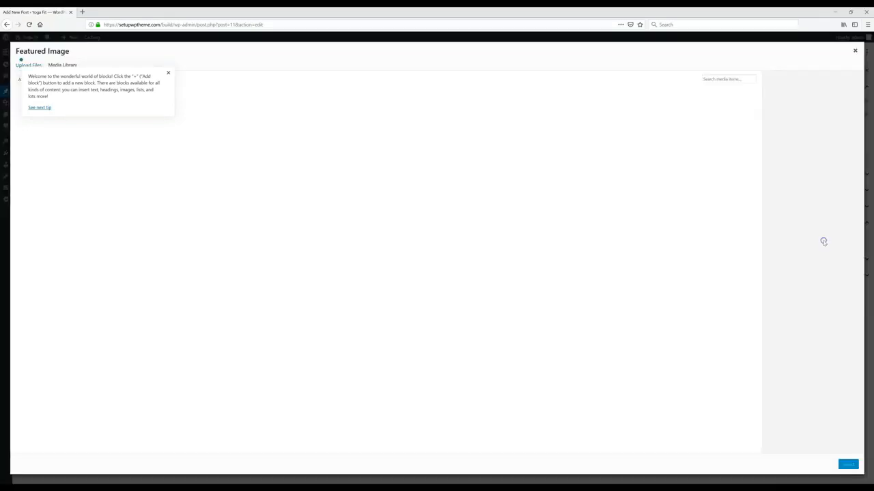
left_click(168, 73)
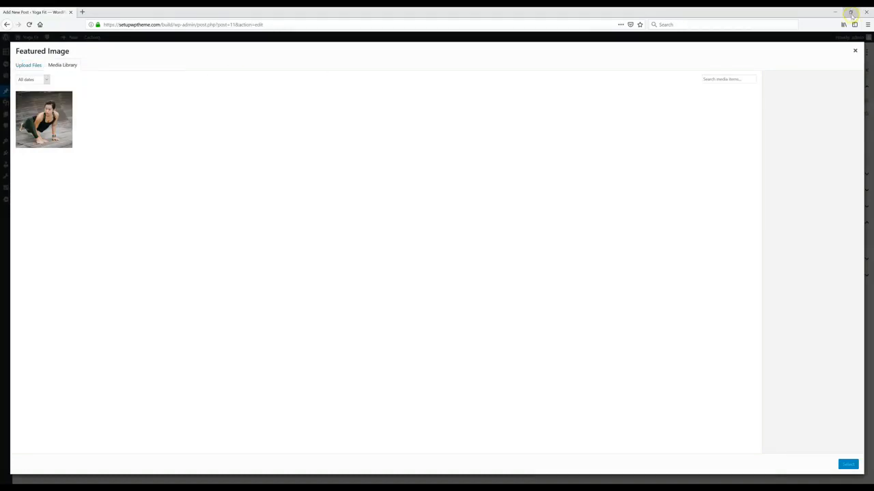
left_click(27, 65)
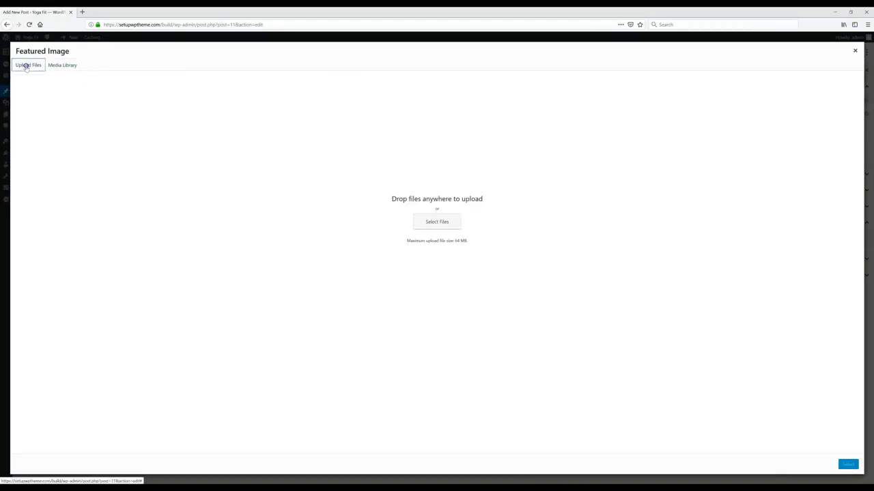
left_click(850, 11)
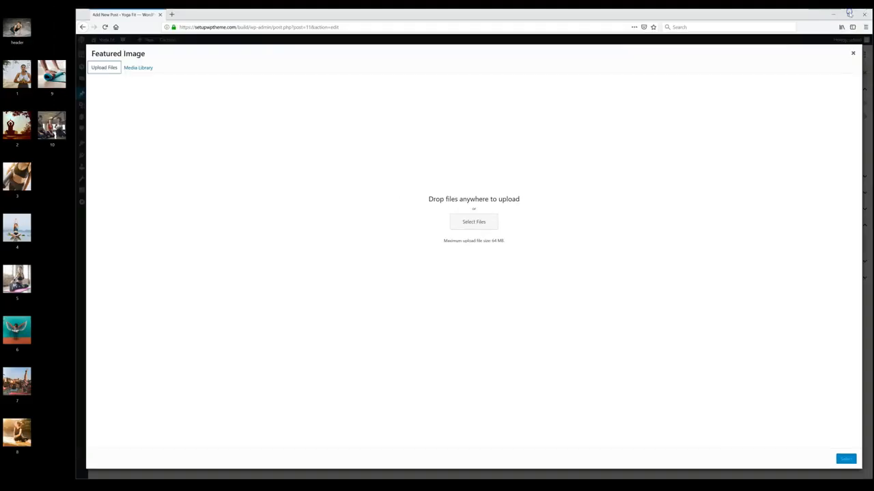
left_click_drag(13, 78, 411, 228)
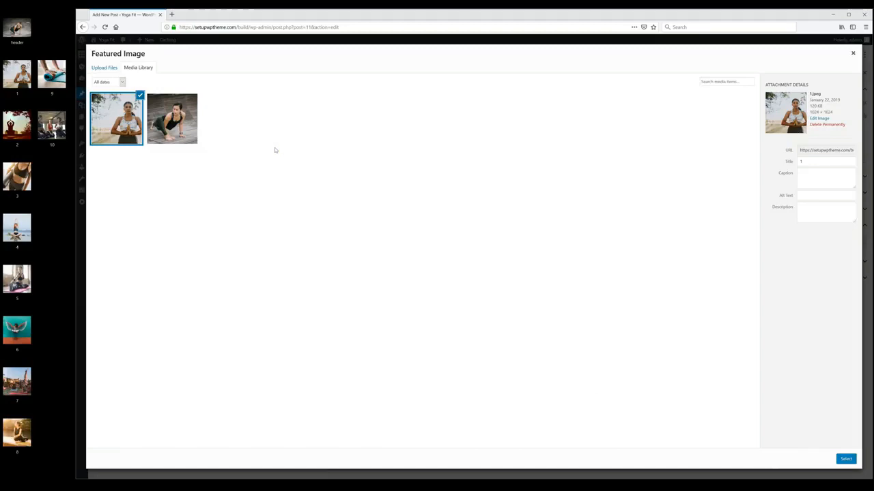
left_click(672, 138)
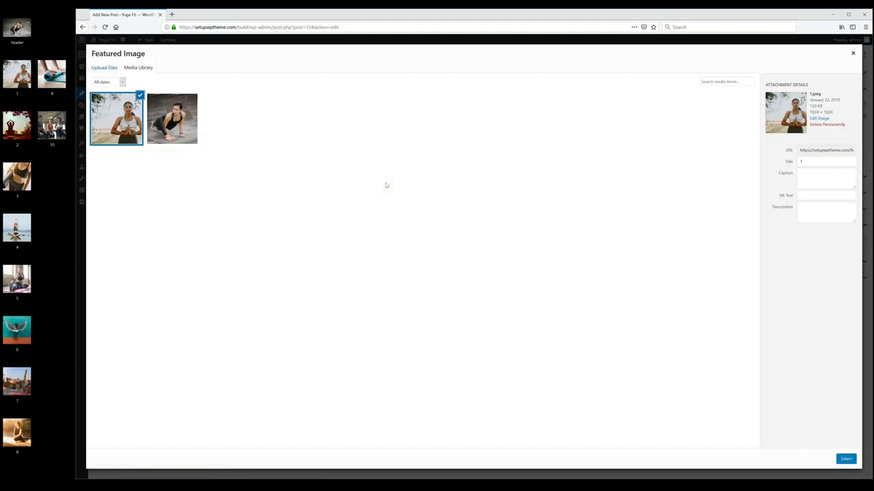
- Switch to Pexels and examine the download size options for the car photo, including the custom width and height
left_click(539, 170)
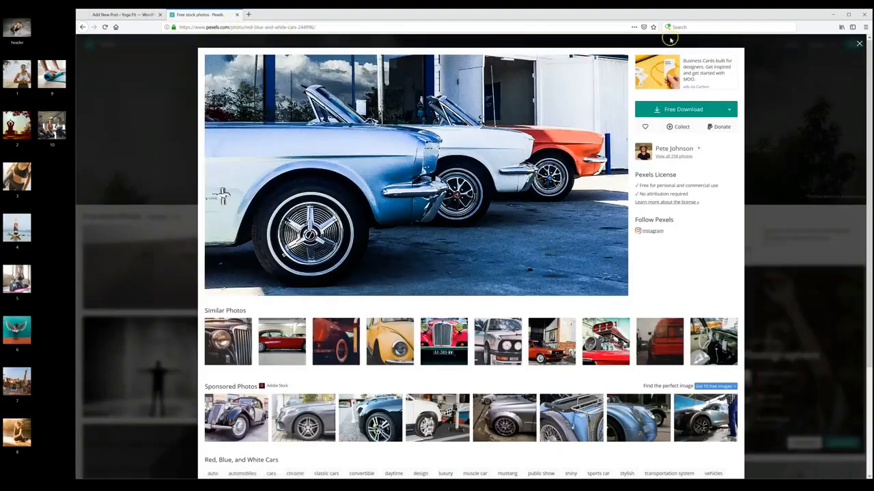
left_click(729, 110)
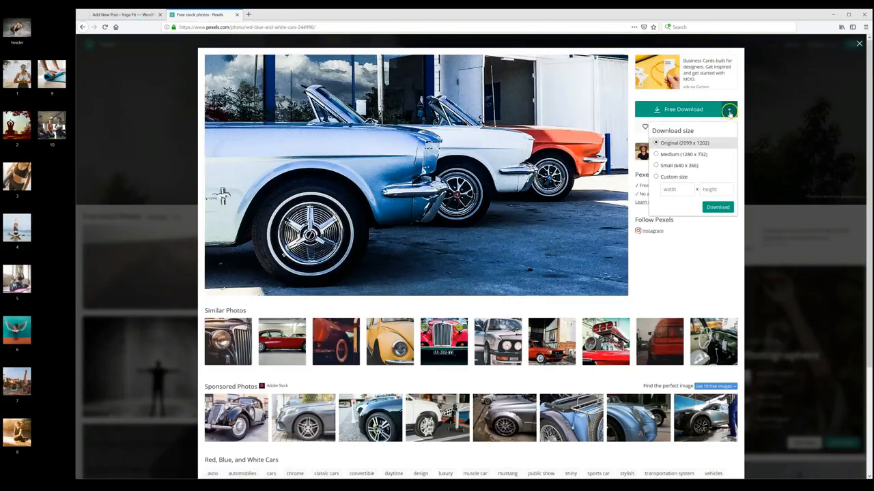
left_click(667, 178)
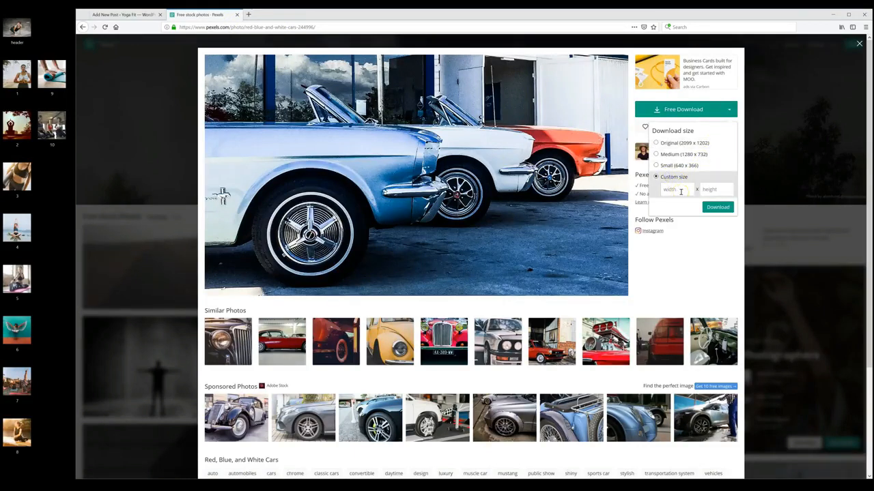
left_click(708, 190)
- Return to the WordPress post, set the uploaded image "1" as its featured image and publish the post
left_click(140, 15)
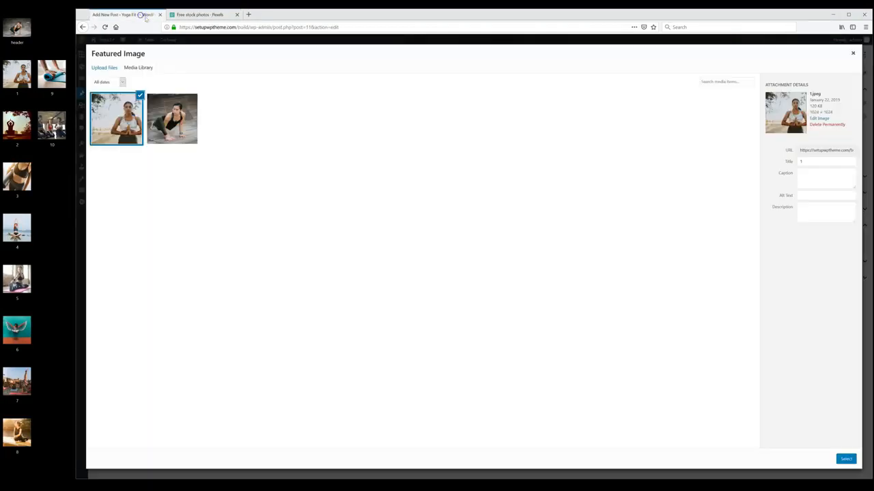
left_click(845, 459)
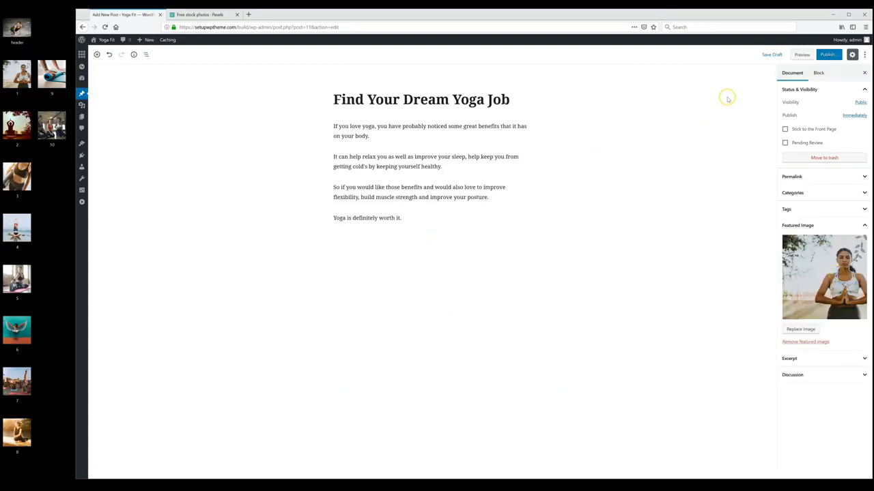
left_click(830, 57)
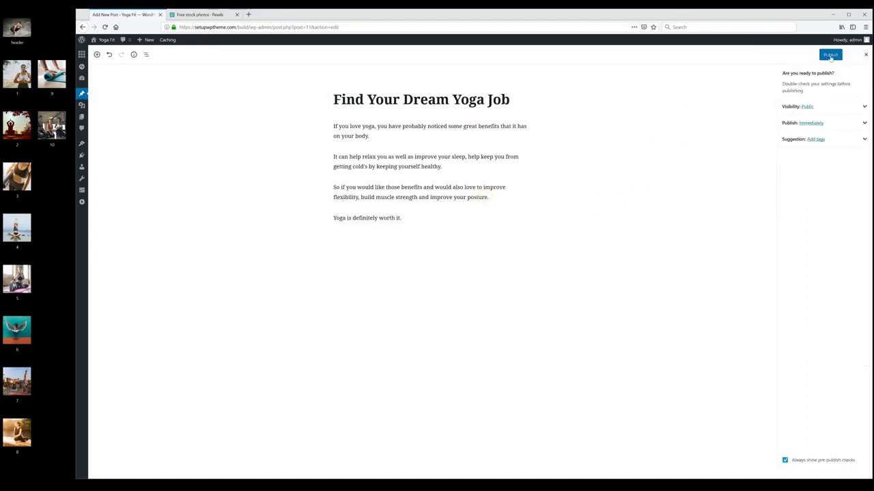
left_click(830, 57)
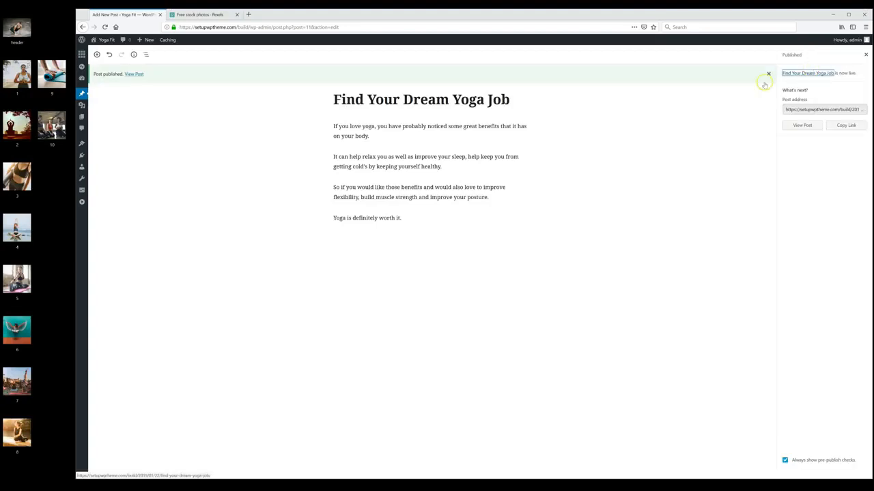
- View the published yoga job post and the site's home page before returning to the posts area of the admin
left_click(801, 127)
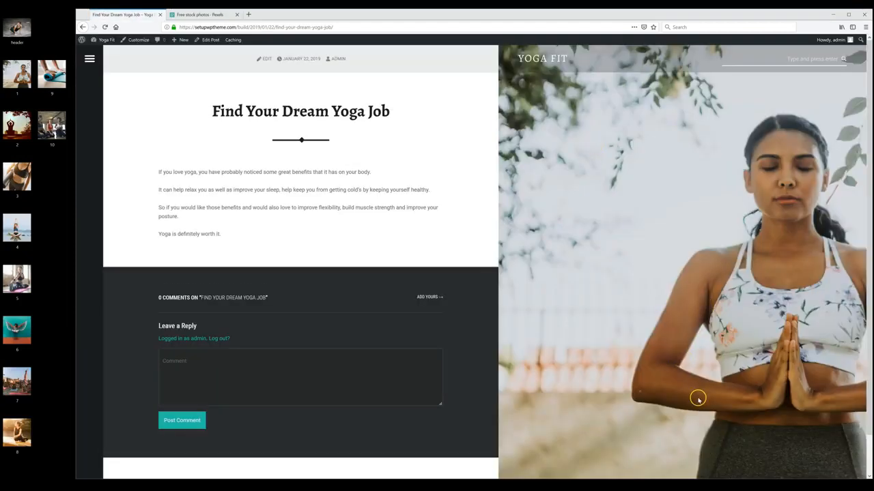
left_click(539, 58)
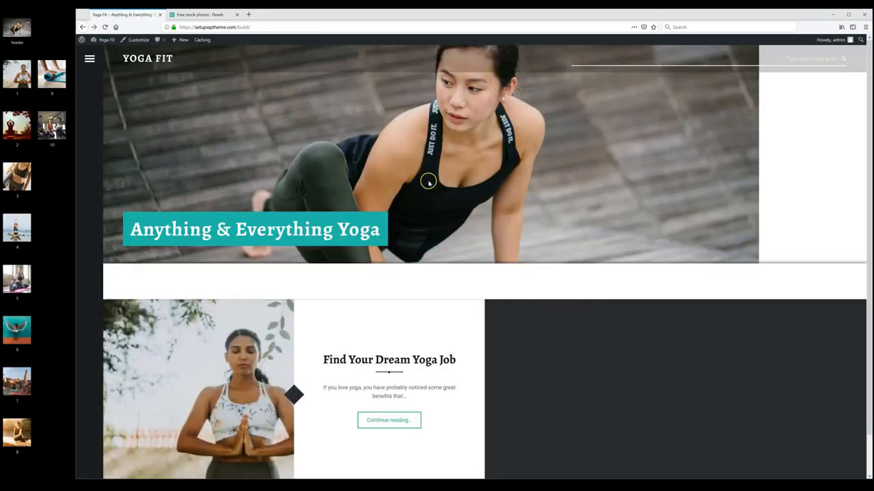
left_click(104, 41)
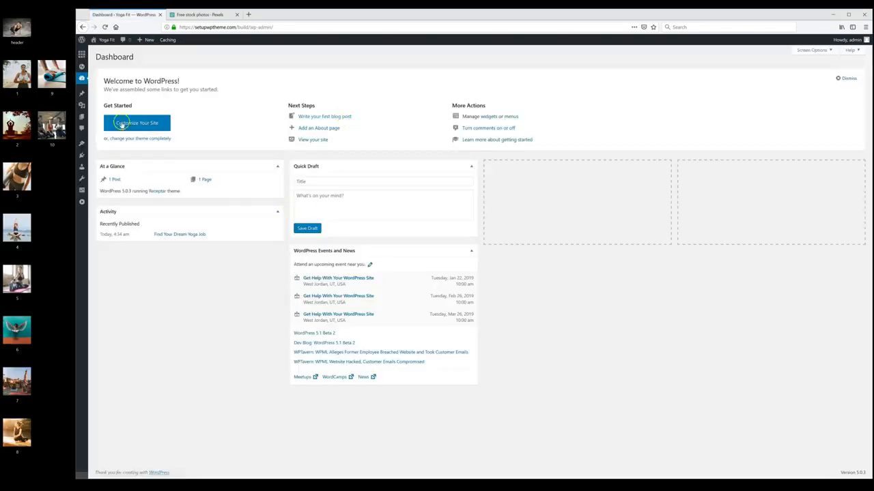
left_click(83, 95)
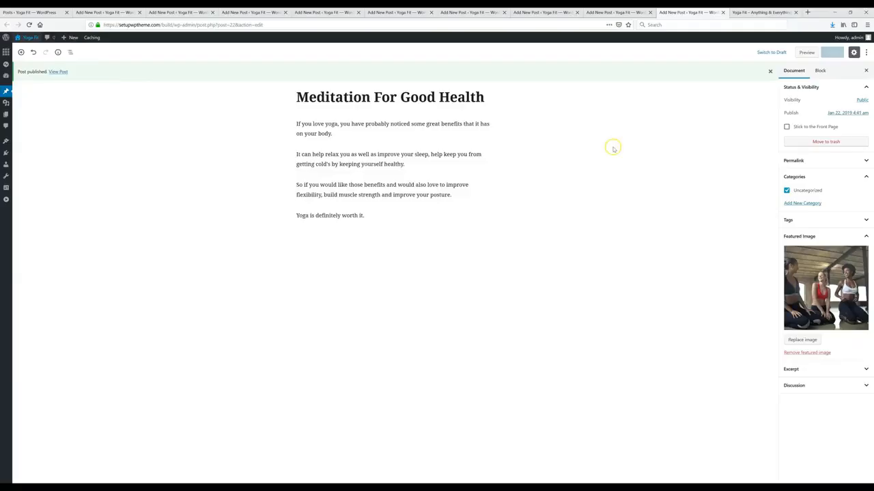
- Review the grid of published posts and featured images on the Yoga Fit home page
left_click(749, 16)
scroll(487, 321, "down", 4)
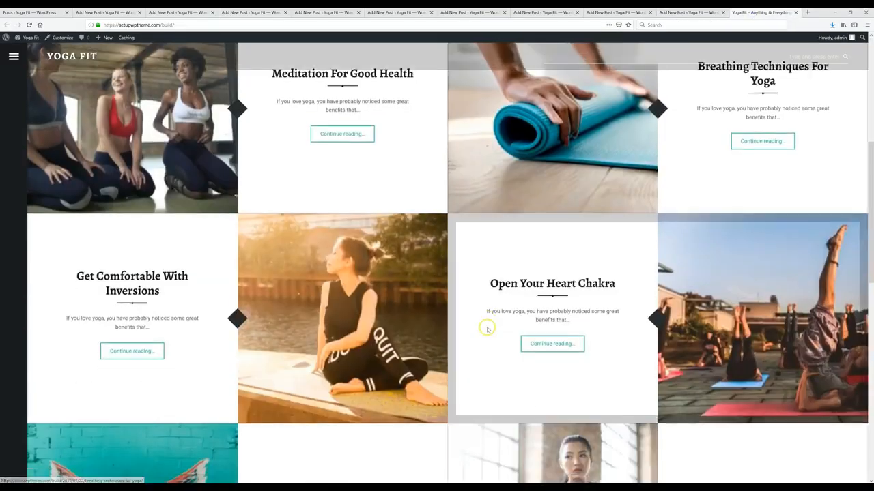
scroll(487, 330, "down", 6)
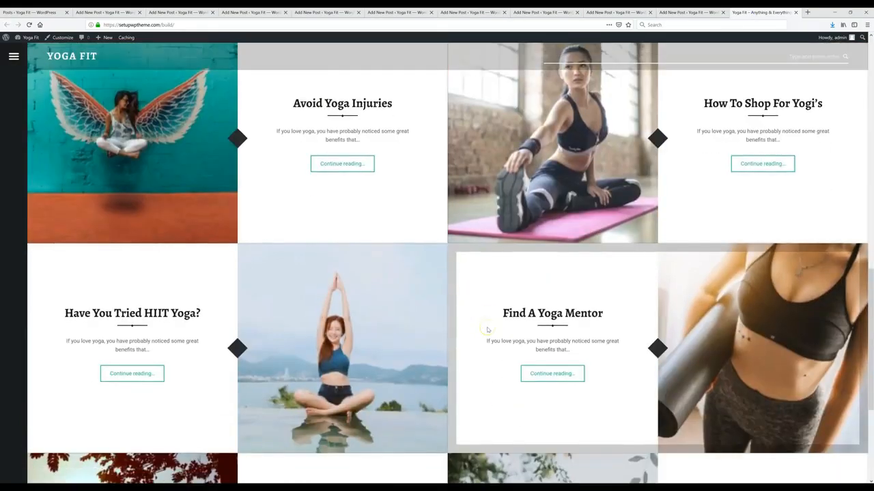
scroll(487, 330, "up", 10)
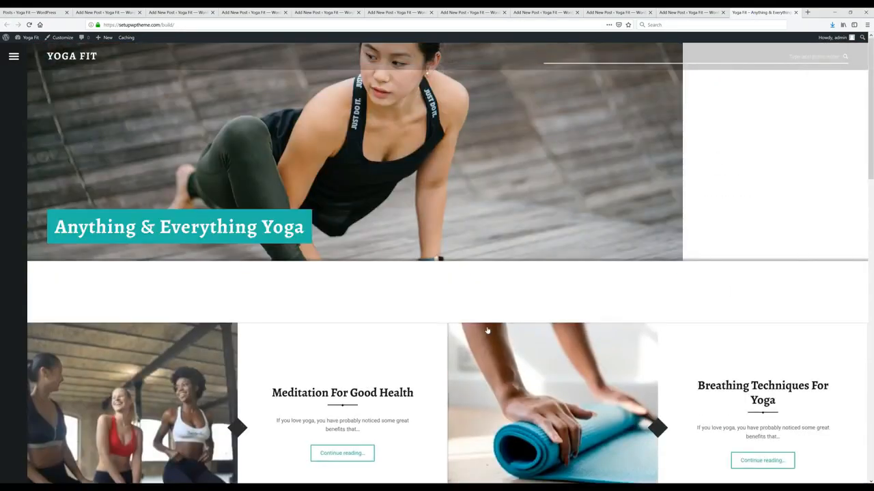
- Add a new category named "Back Pain" from the "Meditation For Good Health" post
left_click(689, 13)
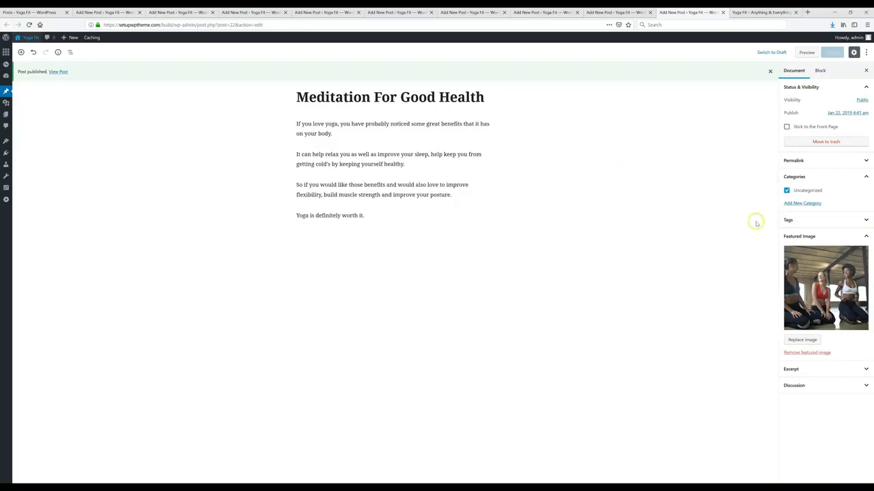
left_click(807, 177)
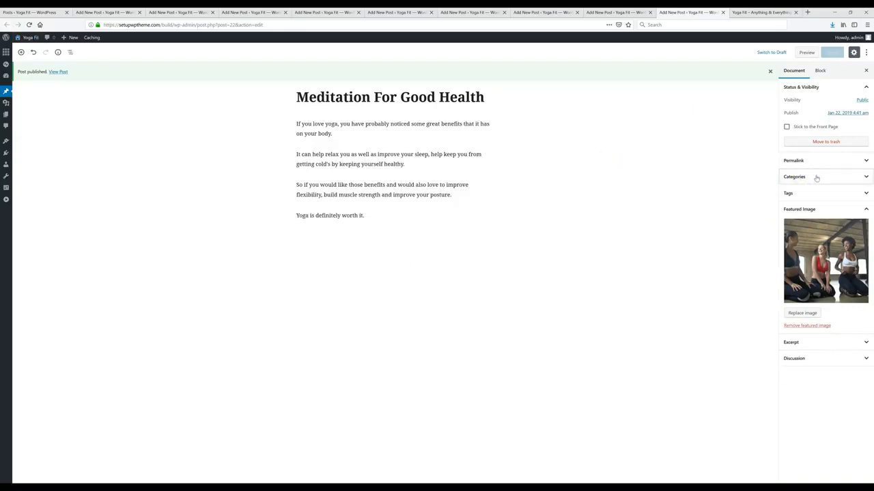
left_click(814, 179)
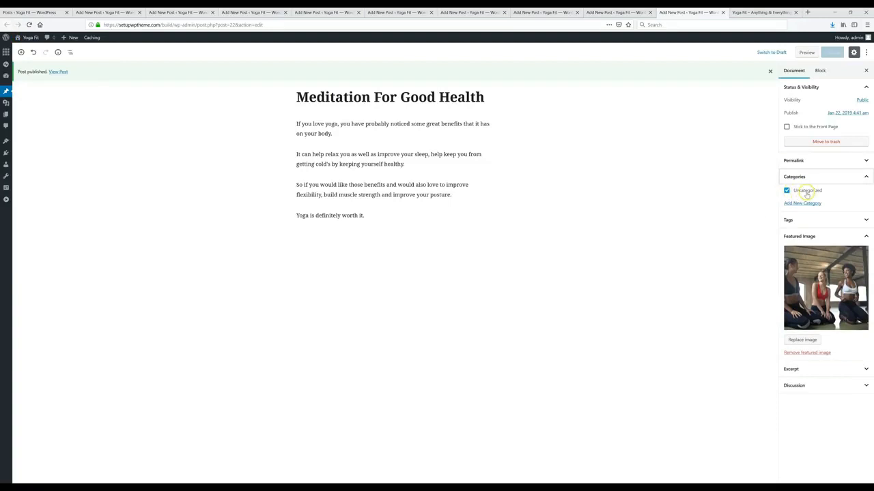
left_click(806, 204)
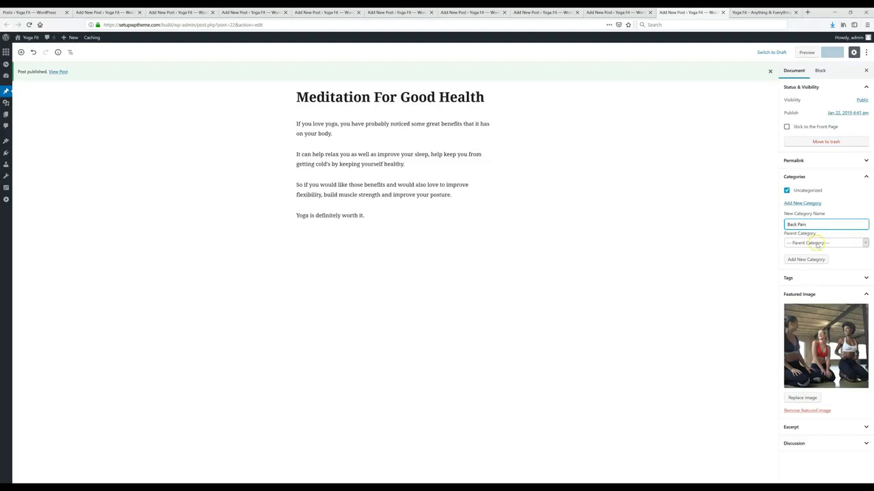
left_click(812, 260)
- Add the categories Fitness, Flexibility and Health, assign only Health to the post, and update it
type("Fitness")
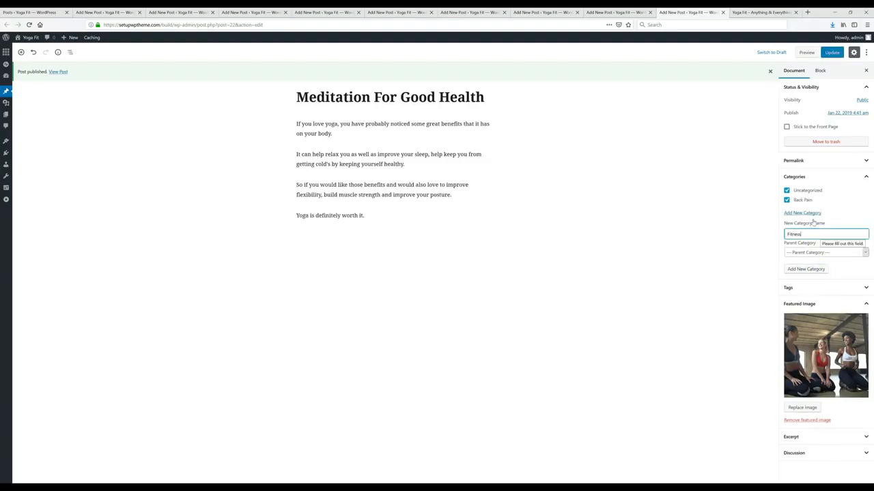
left_click(811, 269)
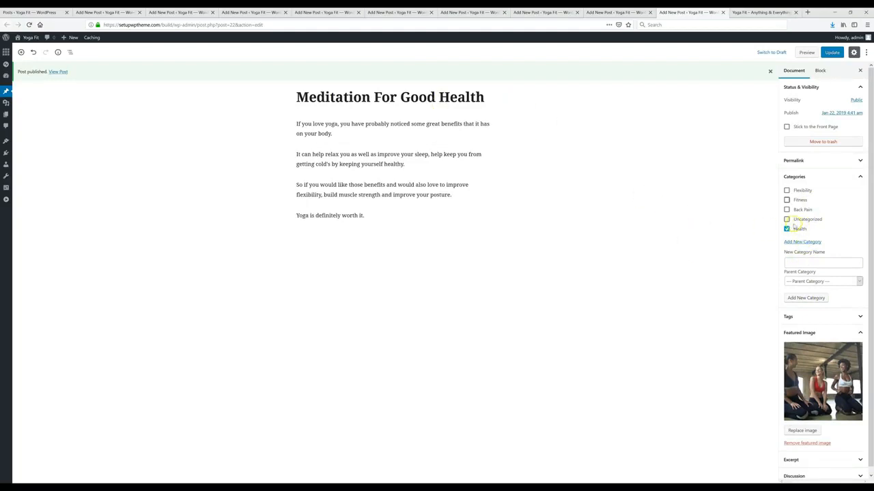
left_click(831, 54)
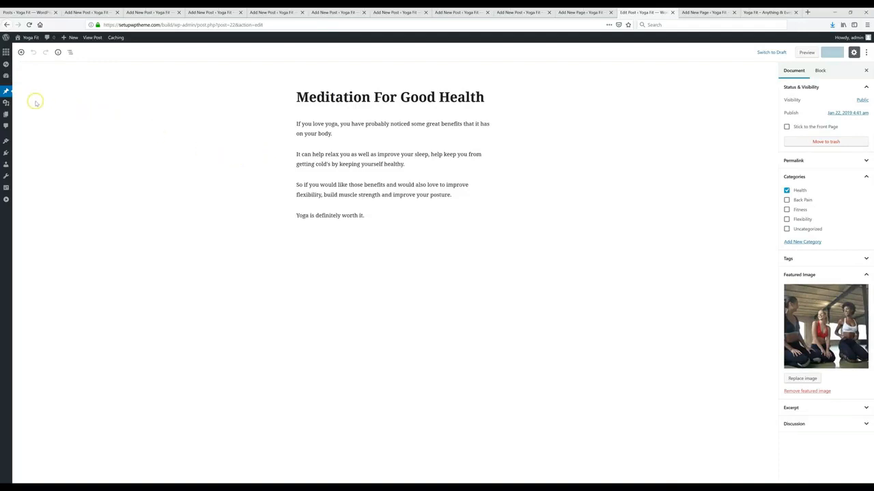
- Create a new page titled "Yoga Poses" with an empty body and publish it
mouse_move(17, 116)
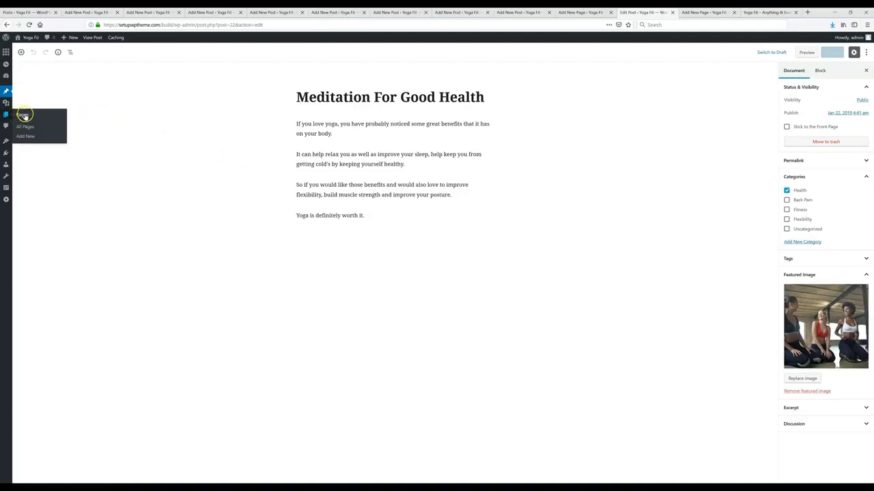
left_click(27, 115)
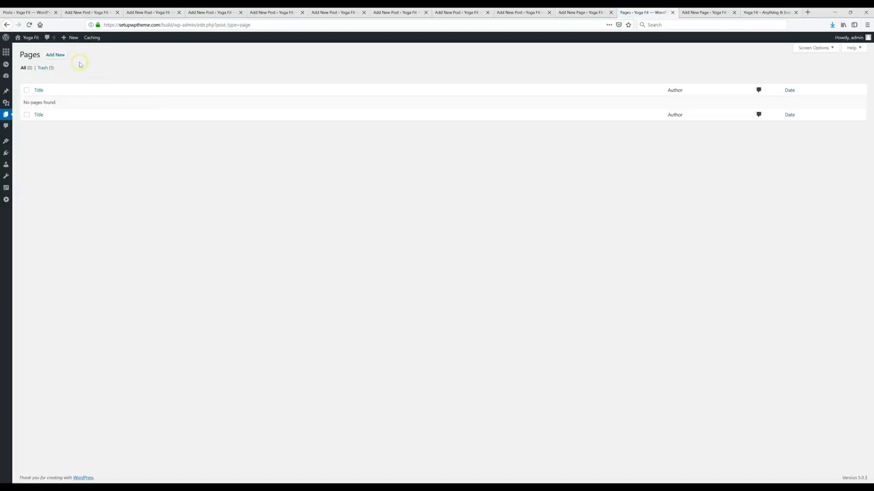
left_click(54, 58)
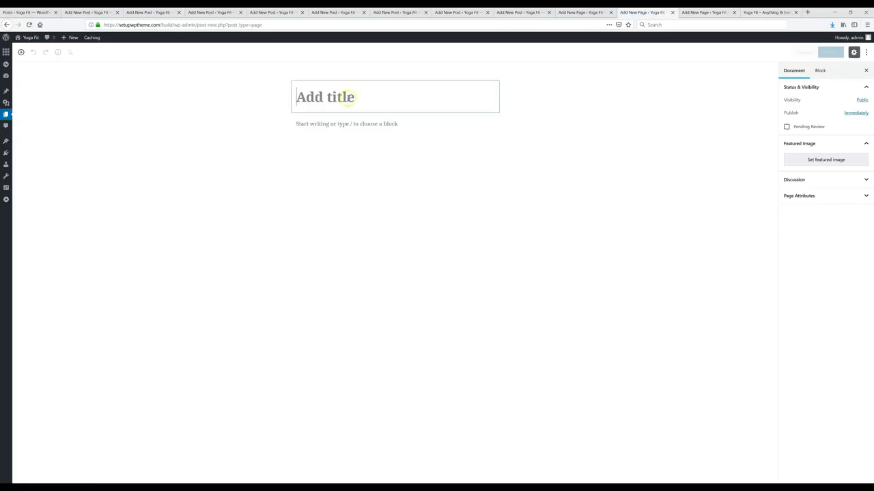
left_click(371, 124)
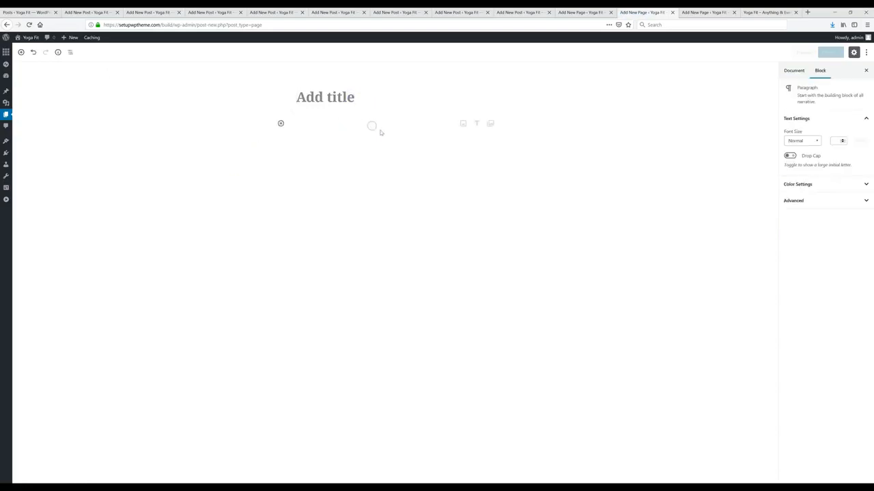
left_click(373, 134)
left_click(326, 101)
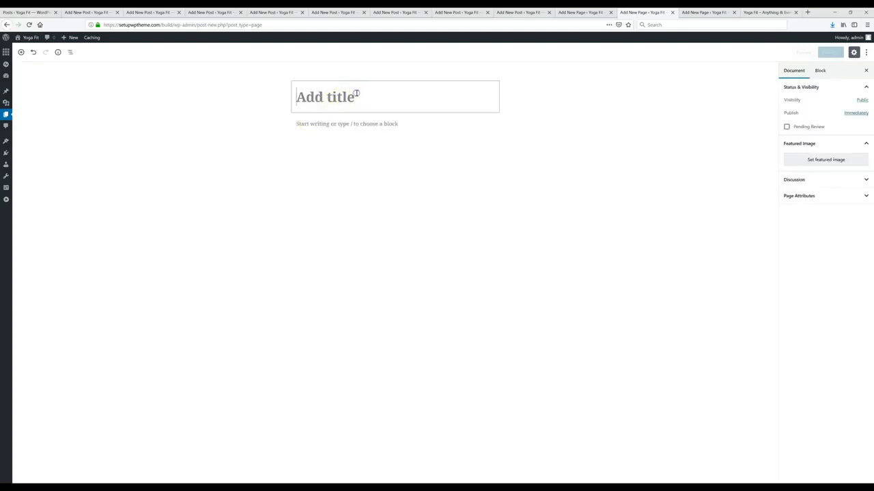
type("Yoga Poses")
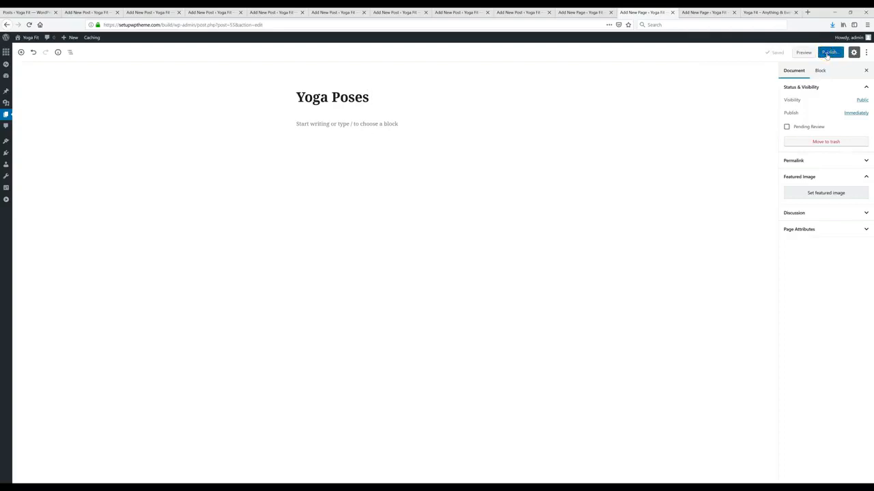
left_click(828, 53)
left_click(830, 53)
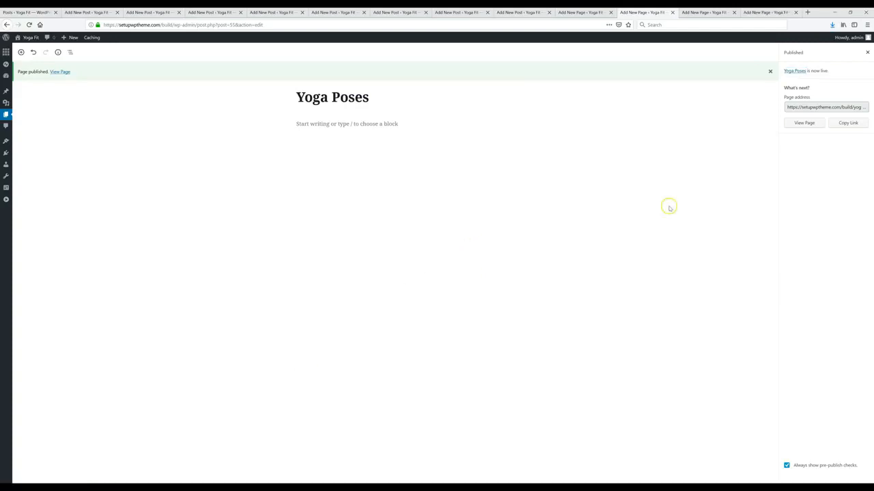
- Open the site's menu management and create a new navigation menu named "1"
left_click(702, 13)
left_click(763, 13)
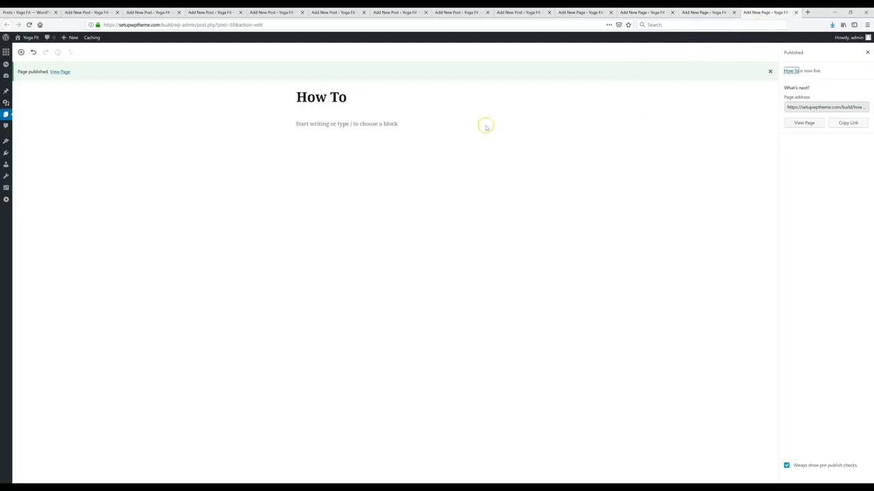
mouse_move(4, 142)
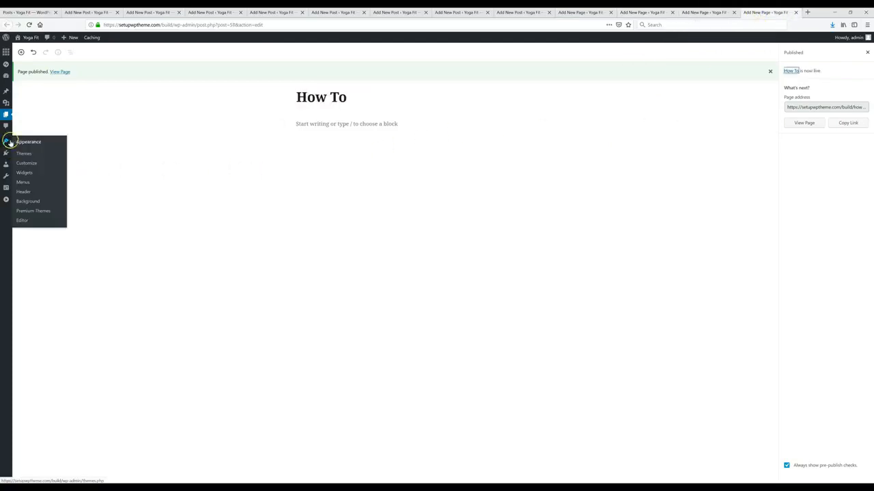
left_click(24, 184)
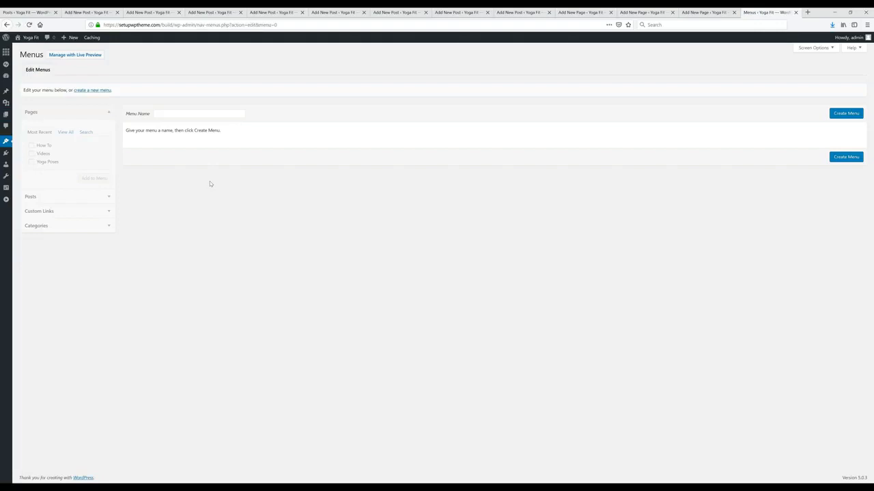
left_click(186, 114)
right_click(186, 114)
left_click(178, 115)
left_click(852, 114)
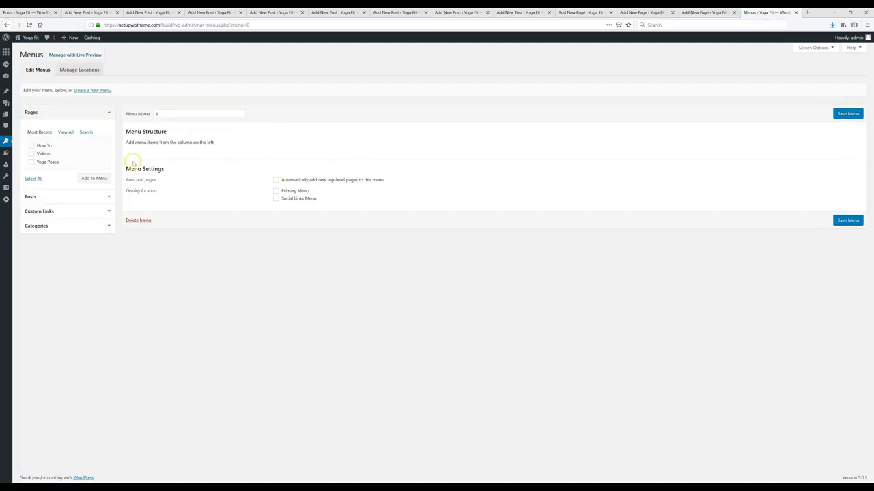
- Add the How To, Videos and Yoga Poses pages to the menu, assign it to the Primary Menu location, and save it
left_click(46, 162)
left_click(92, 179)
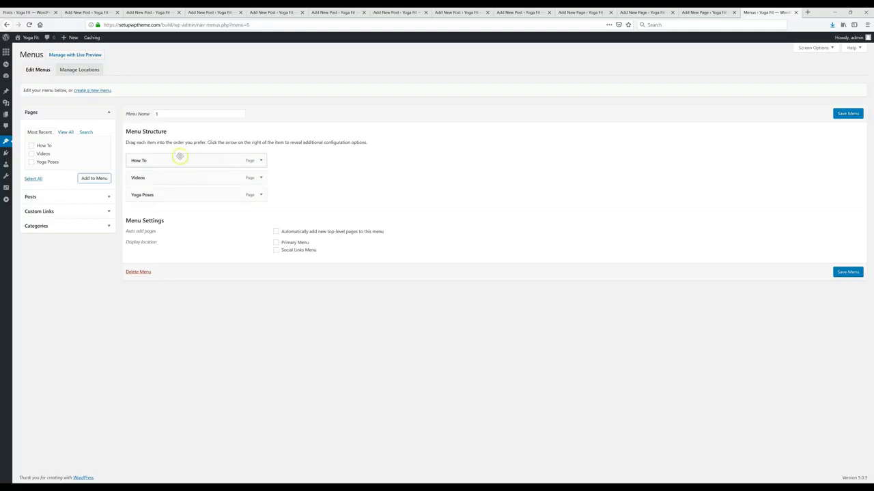
left_click_drag(179, 156, 176, 174)
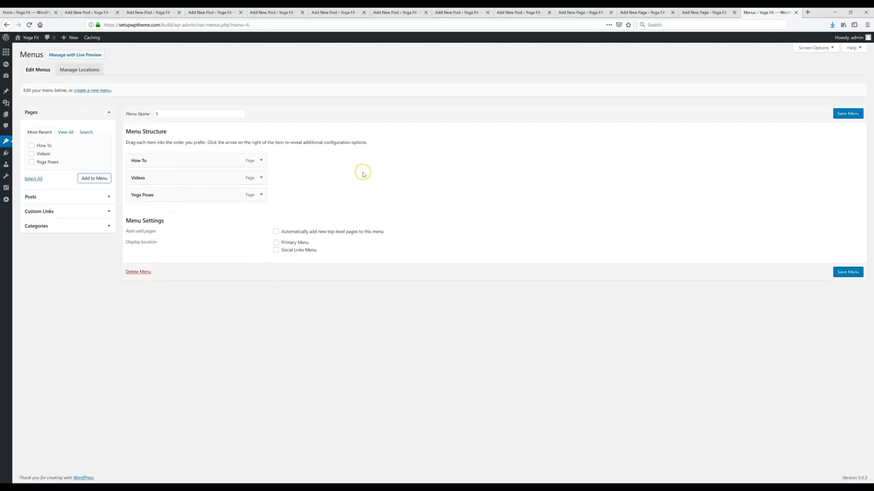
left_click(276, 243)
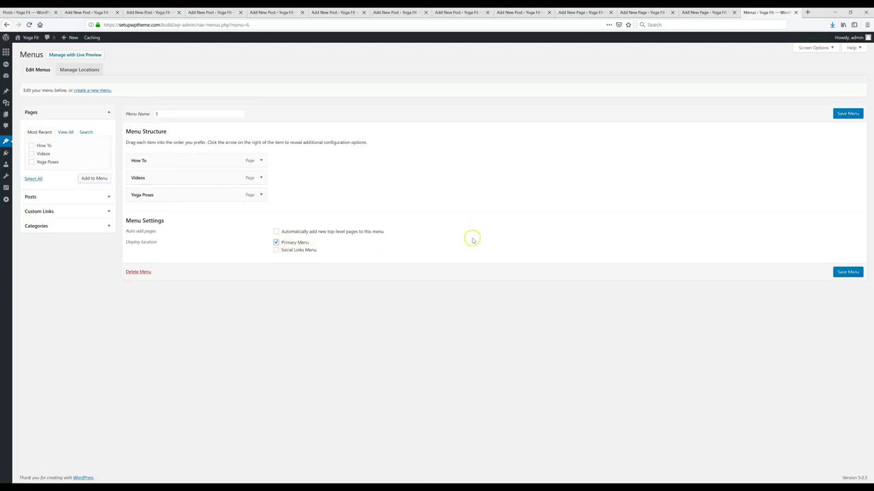
left_click(839, 273)
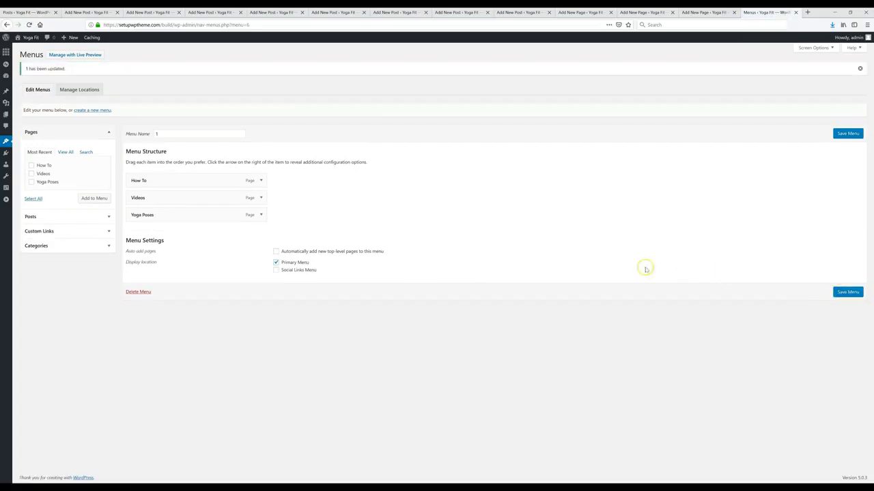
- Open the Yoga Fit home page and check the page links in its slide-out navigation, then close it
left_click(29, 38)
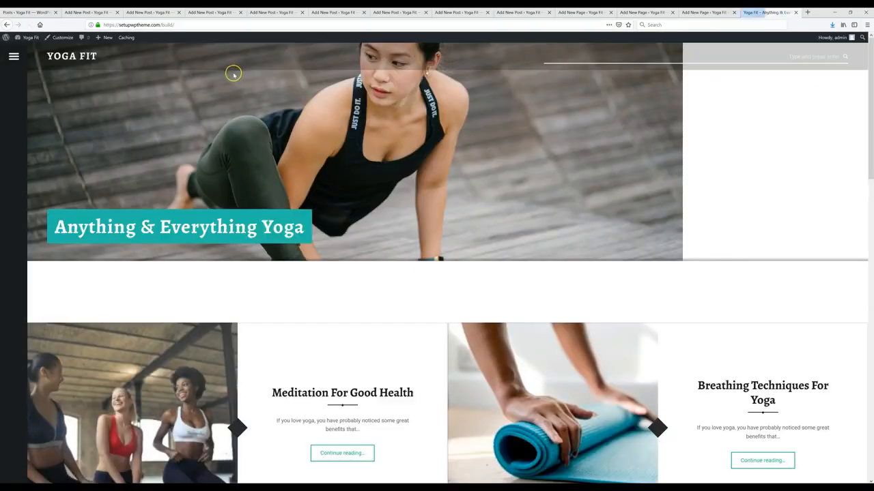
left_click(14, 57)
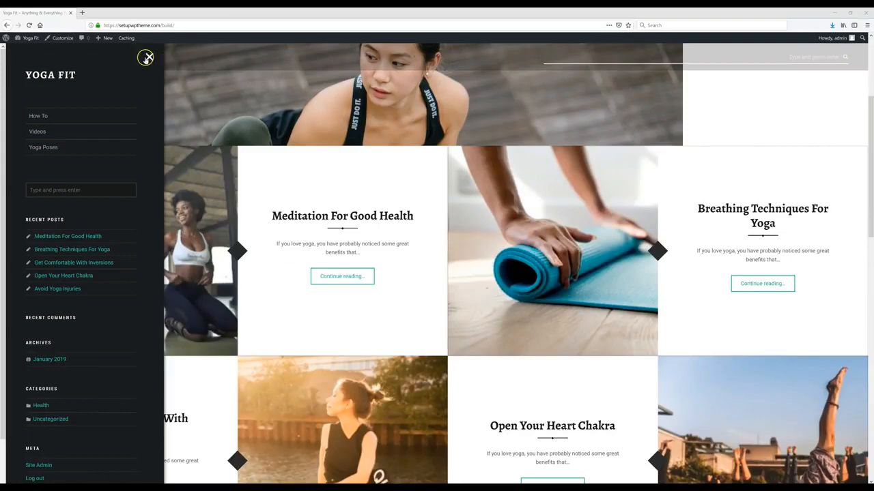
left_click(149, 57)
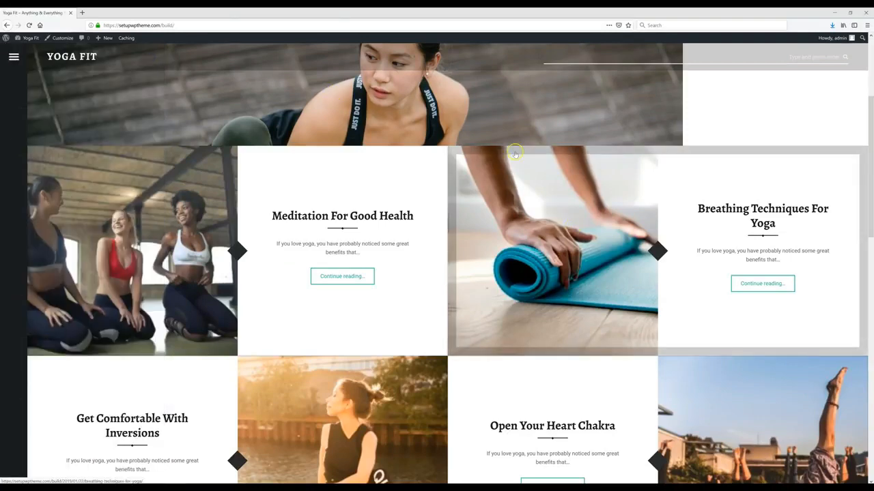
- Review the header image and the grid of posts on the Yoga Fit home page
scroll(516, 125, "down", 3)
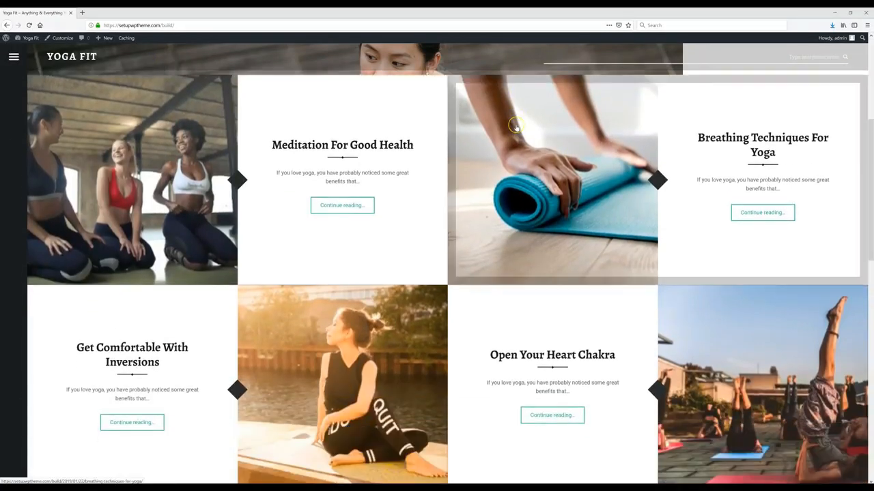
scroll(516, 127, "down", 3)
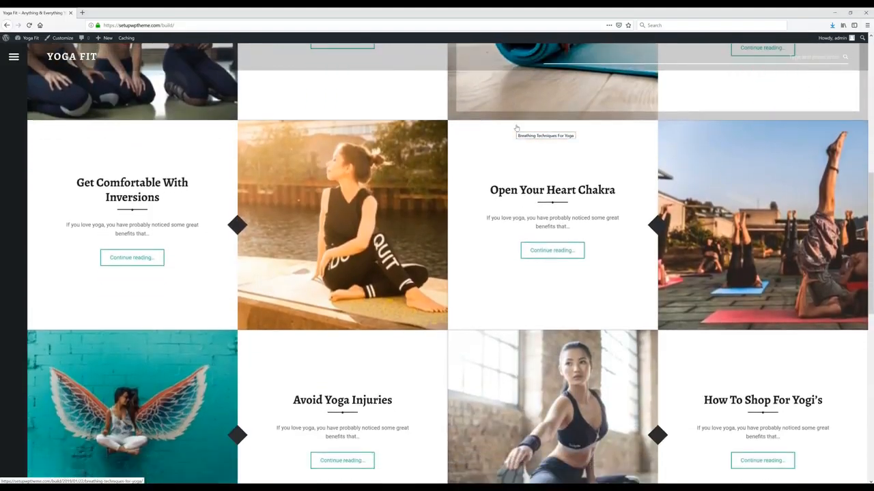
scroll(517, 127, "down", 2)
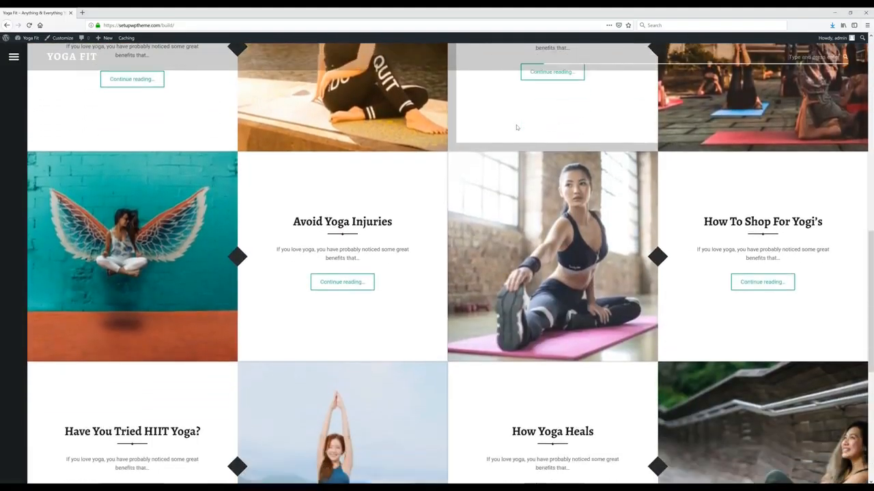
scroll(516, 127, "down", 2)
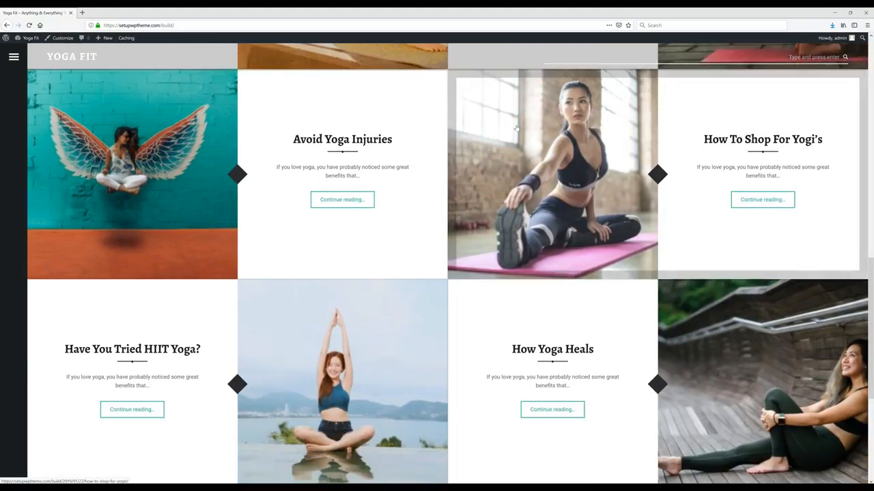
scroll(517, 127, "up", 8)
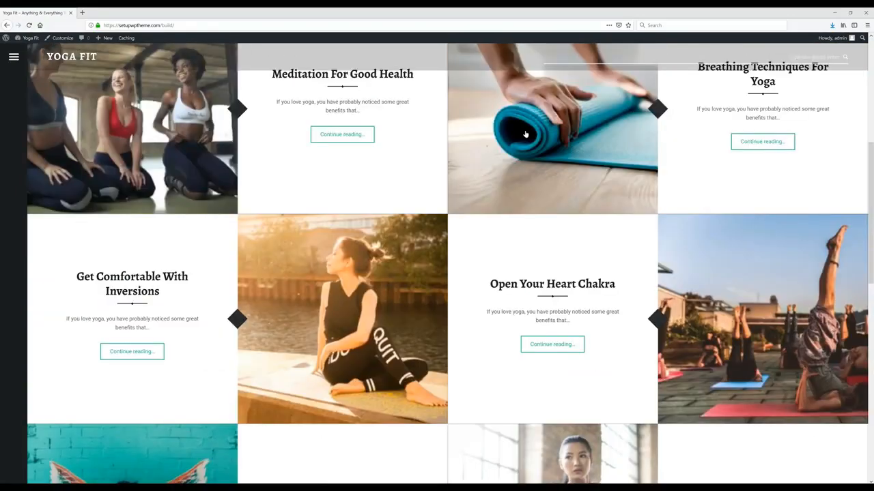
scroll(526, 135, "up", 2)
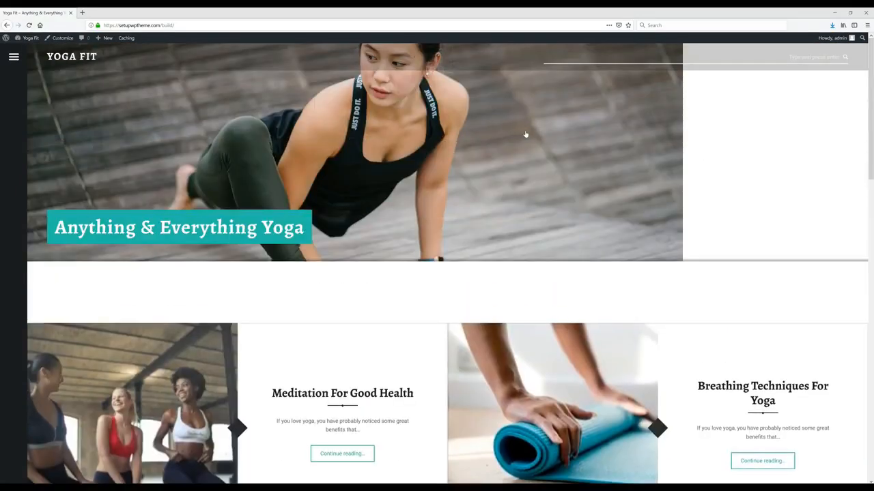
scroll(525, 130, "down", 2)
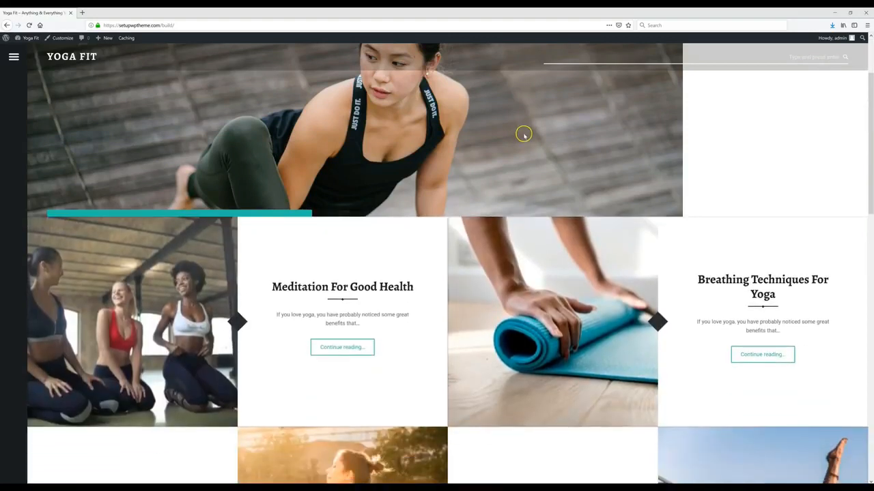